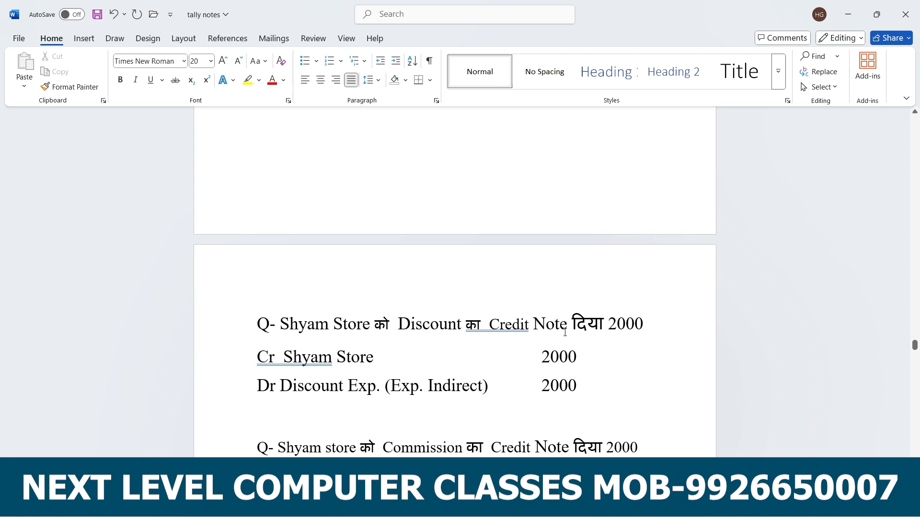
Review the credit note examples in the notes and select the Shyam Store sales example for 10000.
scroll(564, 332, down, 3)
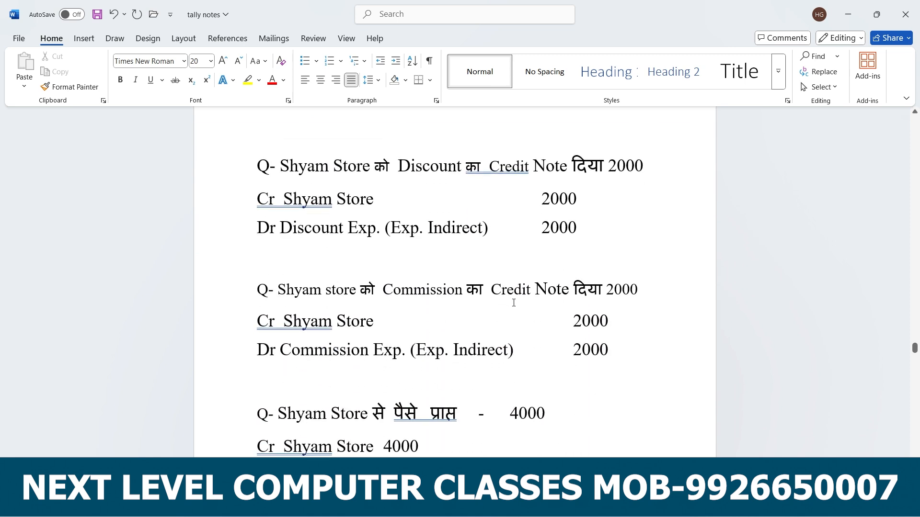
scroll(514, 303, down, 3)
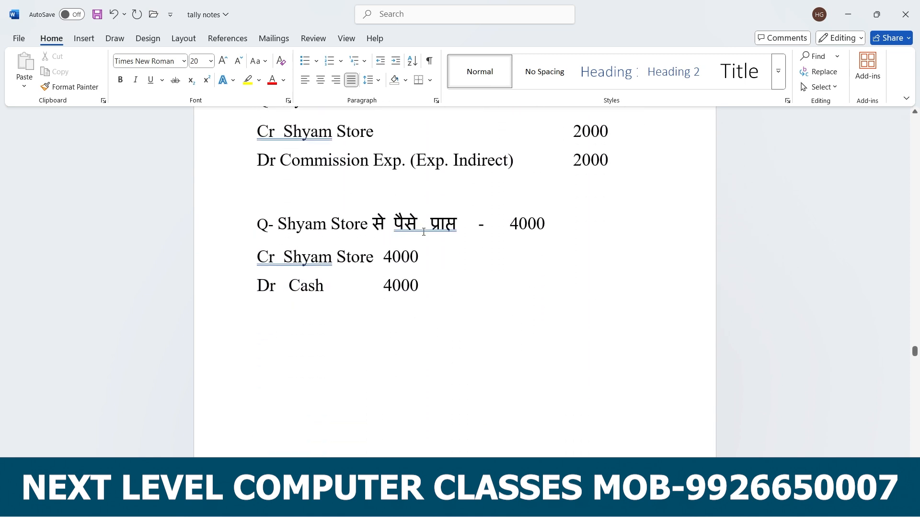
scroll(391, 273, up, 8)
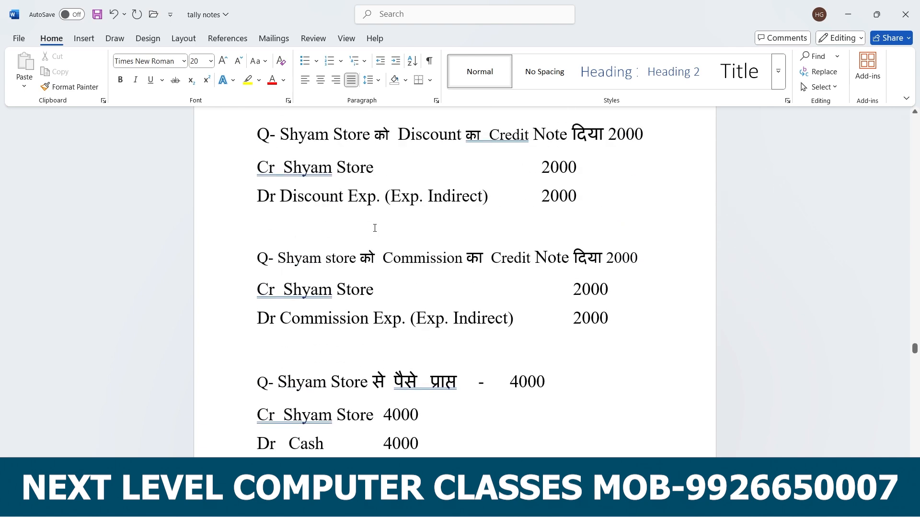
scroll(375, 227, up, 6)
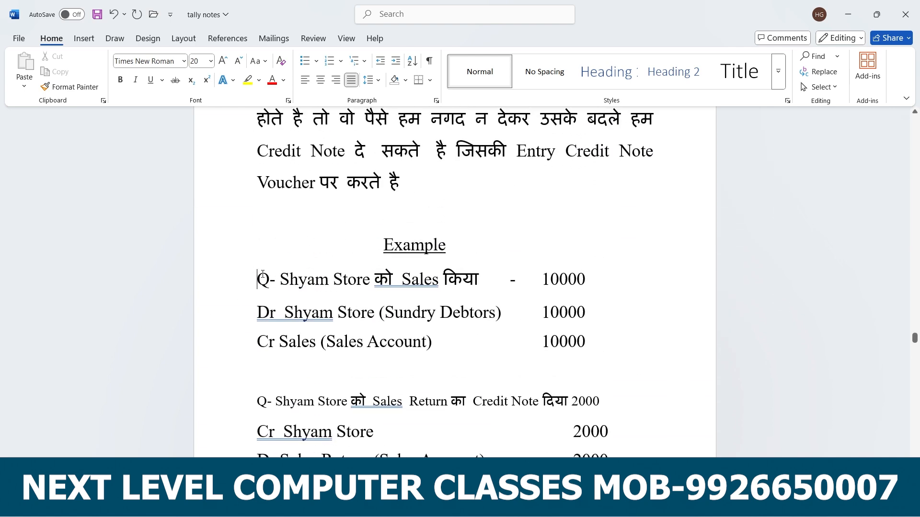
drag(263, 274, 611, 340)
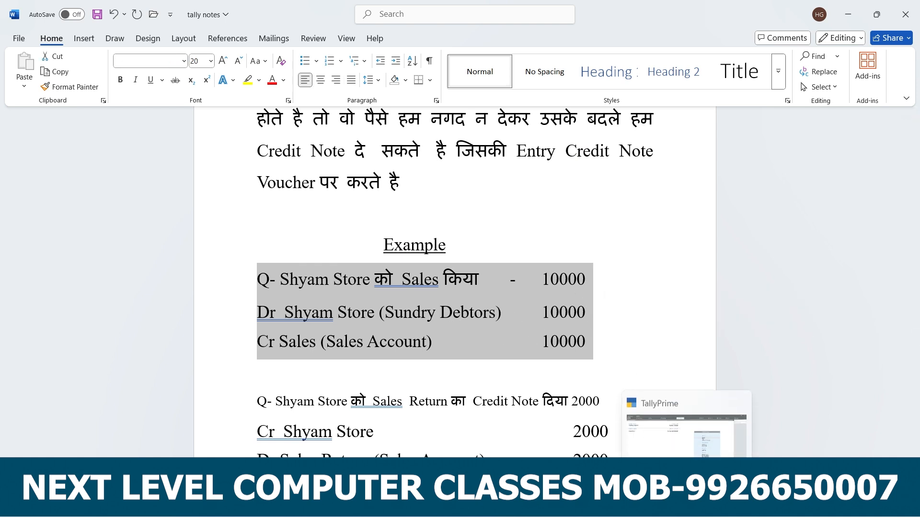
Switch to TallyPrime and start a Sales voucher in As Voucher mode.
click(689, 505)
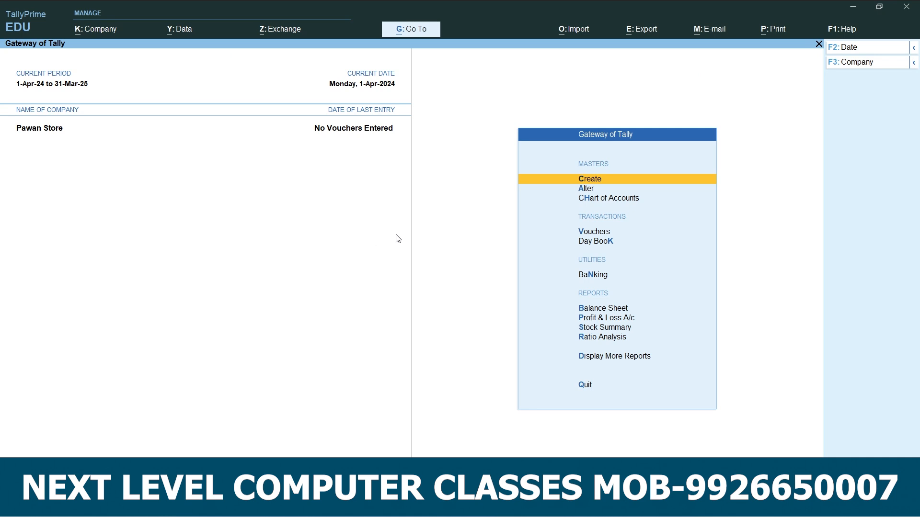
click(594, 232)
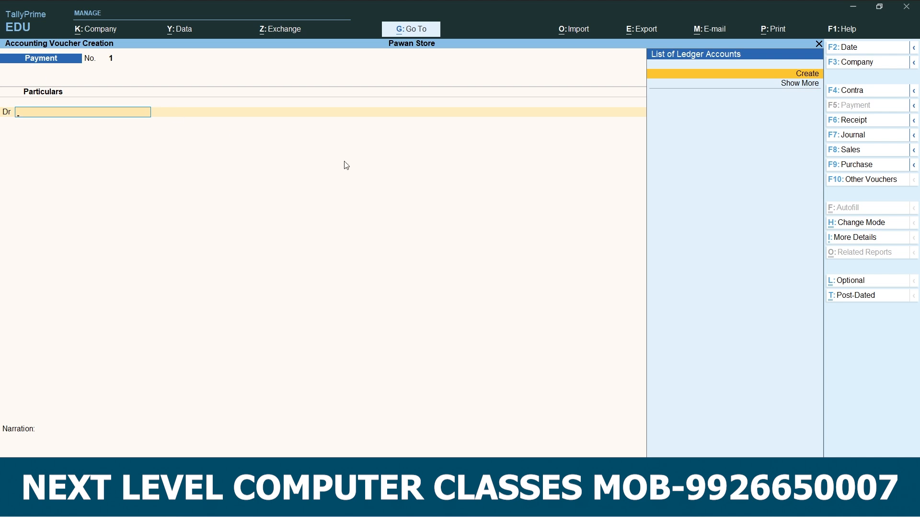
click(867, 153)
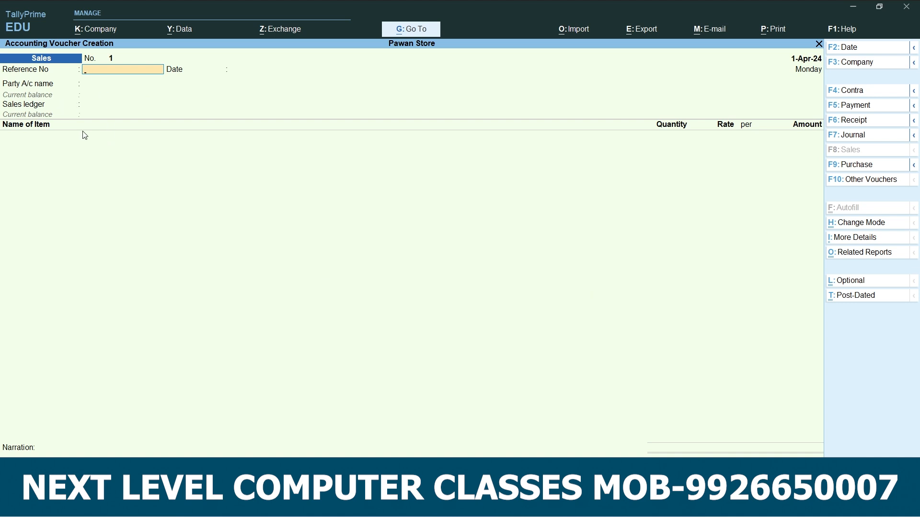
click(885, 228)
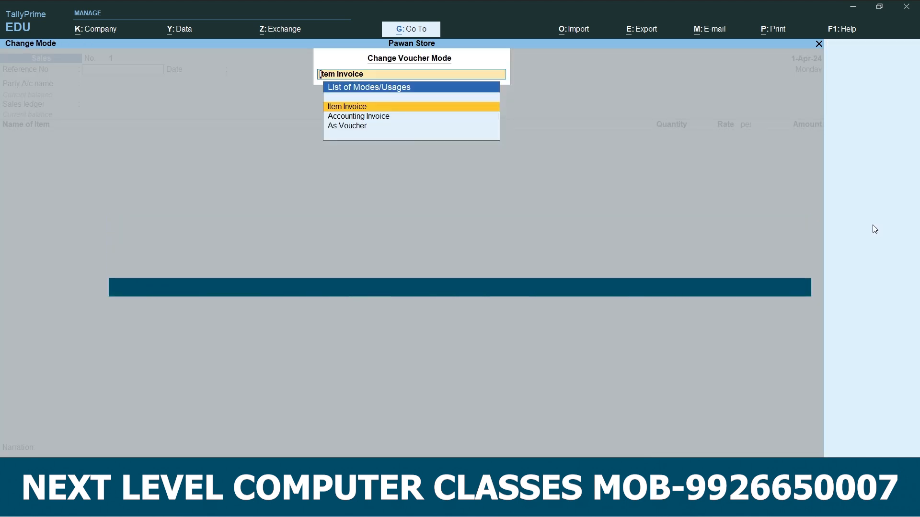
click(357, 132)
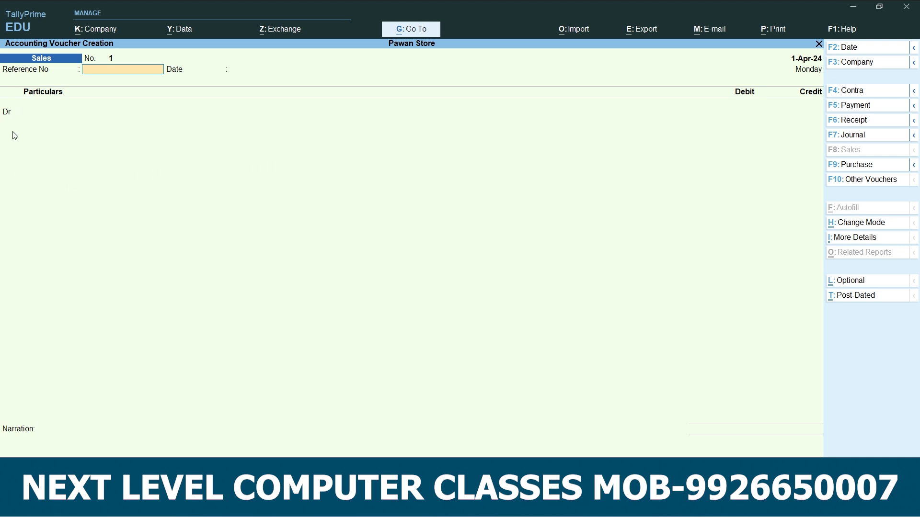
Skip the reference number and date, and start a new ledger named Shyam Store for the debit line.
key(Return)
key(Return)
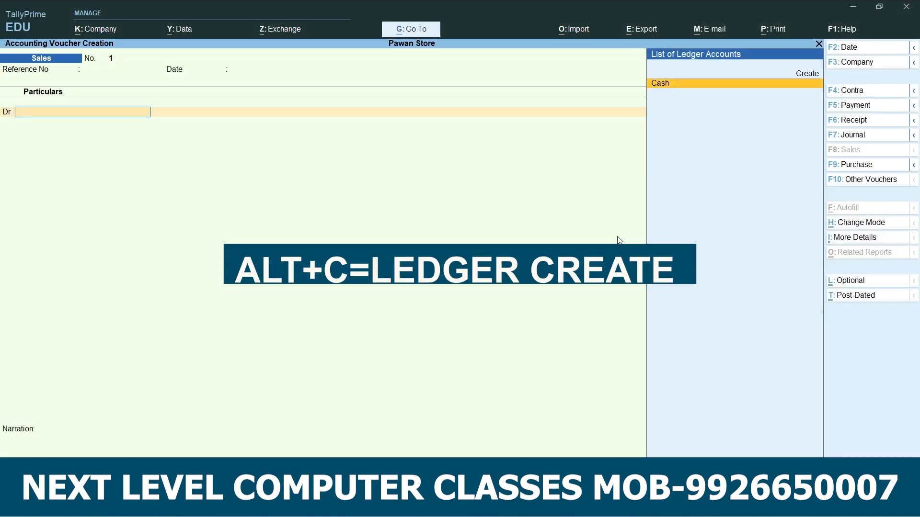
key(alt+c)
text(Shyam Store)
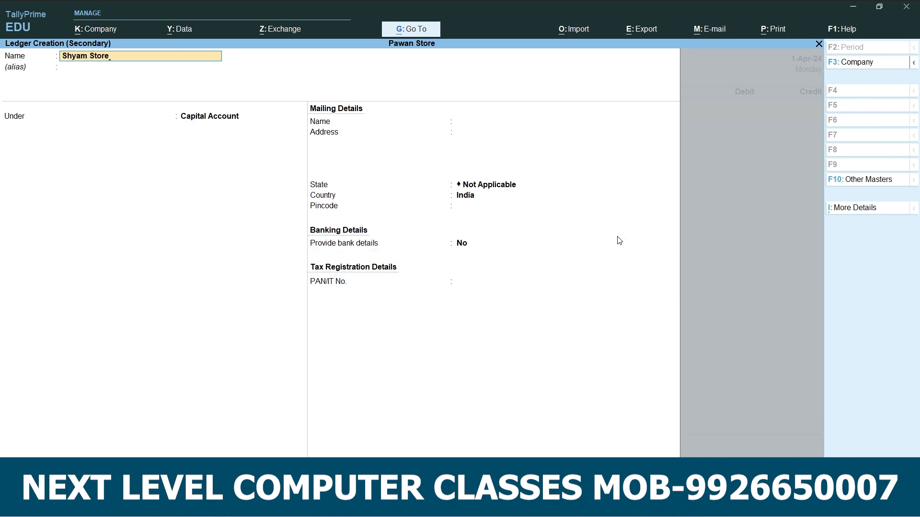
key(Return)
key(Return)
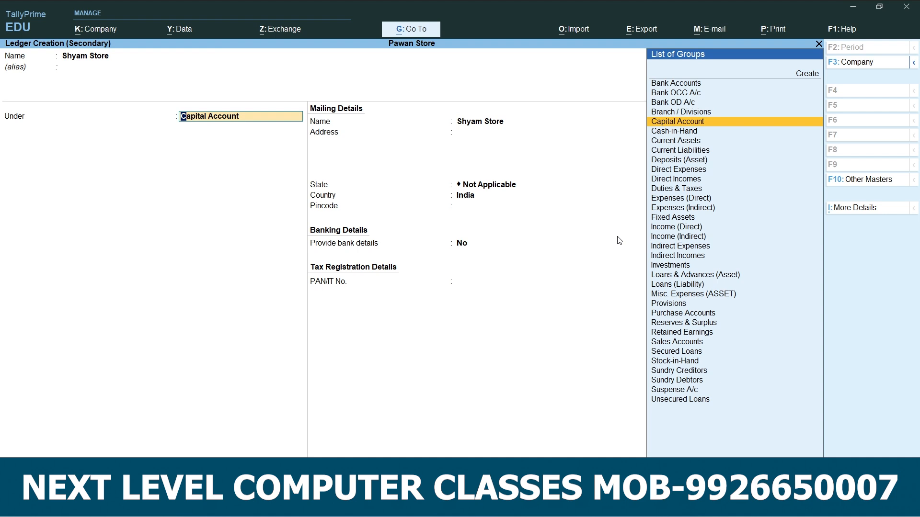
Put the Shyam Store ledger under Sundry Debtors and save it with the remaining details at their defaults.
key(Down)
key(Down)
key(Down)
key(Down)
key(Down)
key(Down)
key(Down)
key(Down)
key(Down)
key(Down)
key(Down)
key(Down)
key(Down)
key(Down)
key(Down)
key(Down)
key(Down)
key(Down)
key(Down)
key(Down)
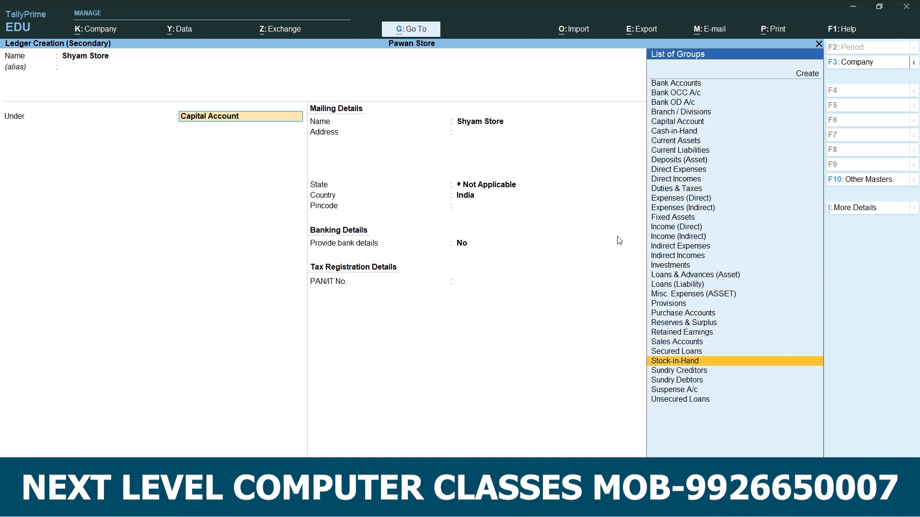
key(Down)
key(Down)
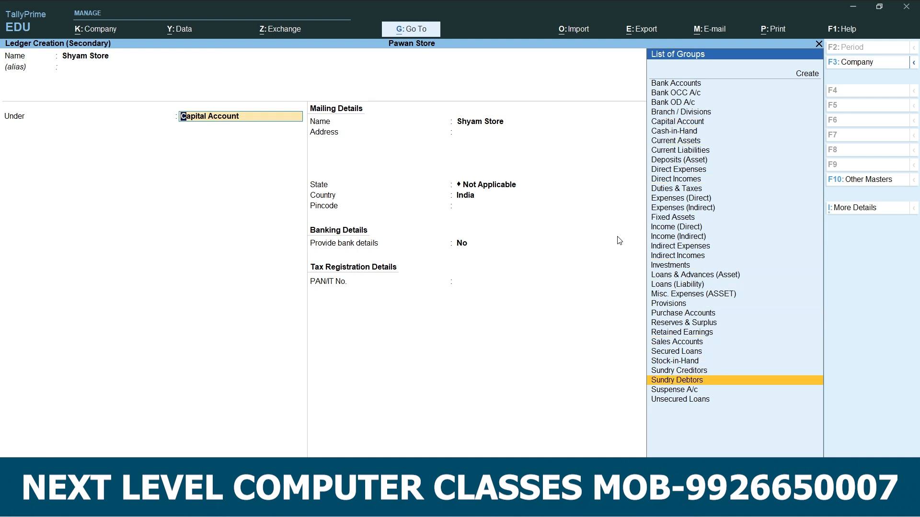
key(Return)
key(Return)
key(Return)
key(Return)
key(Return)
key(Return)
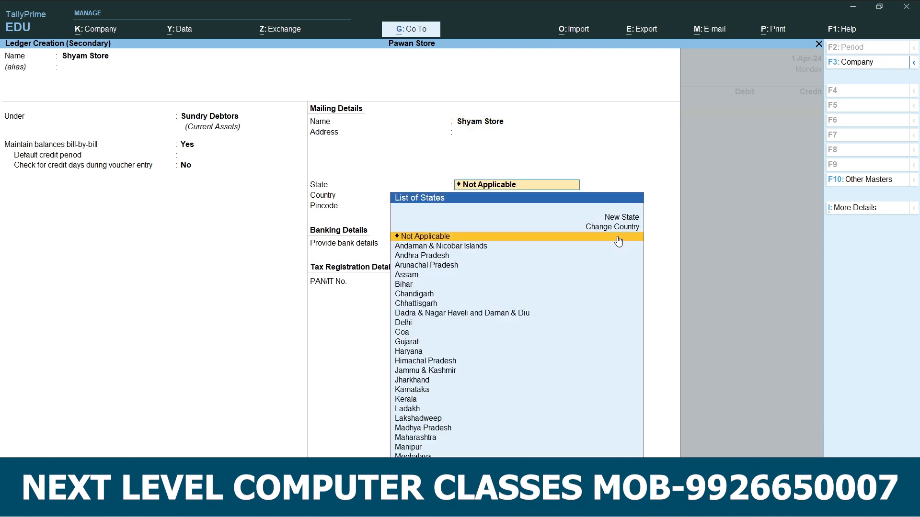
key(Return)
key(Return)
Leave the dispatch details blank and debit Shyam Store 10000 against New Ref 1.
key(Return)
key(Return)
key(Return)
key(Return)
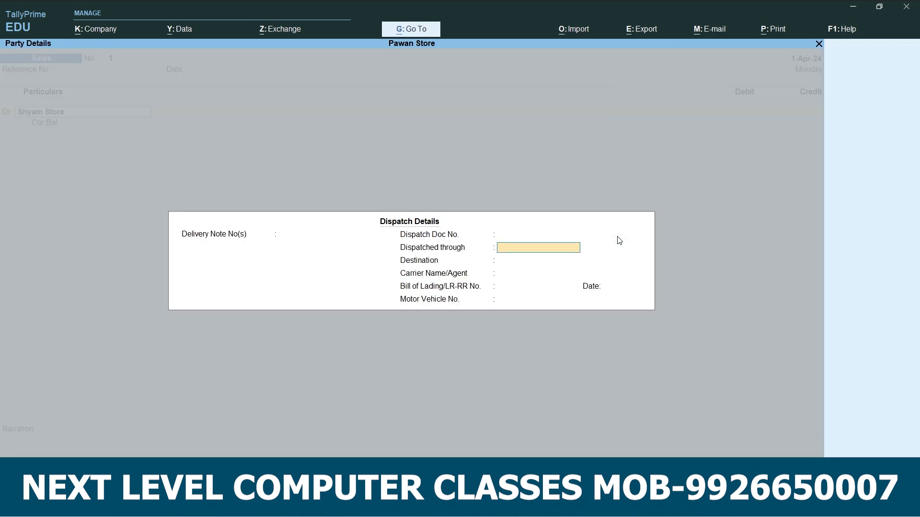
key(Return)
key(Return)
key(Return)
key(Return)
key(Return)
key(Return)
key(Return)
key(Return)
key(Return)
key(Return)
key(Return)
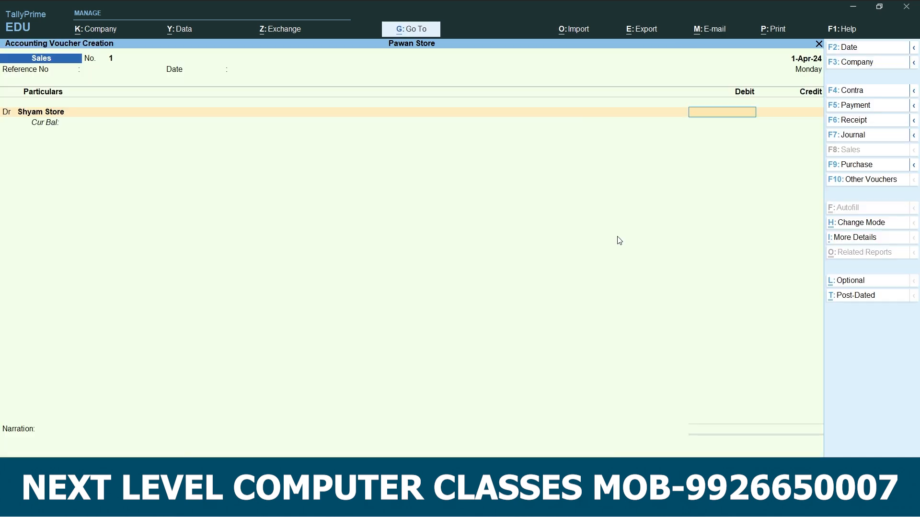
text(10000)
key(Return)
key(Return)
key(Return)
key(Return)
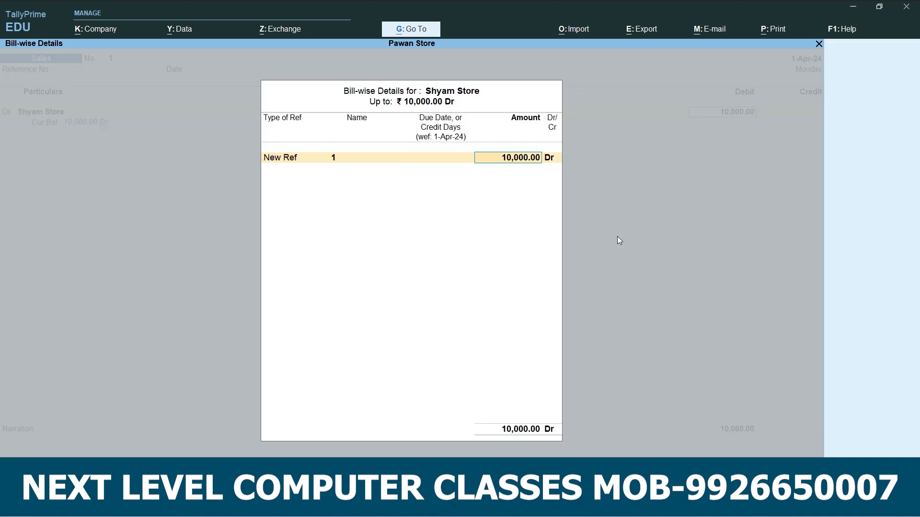
key(Return)
key(Return)
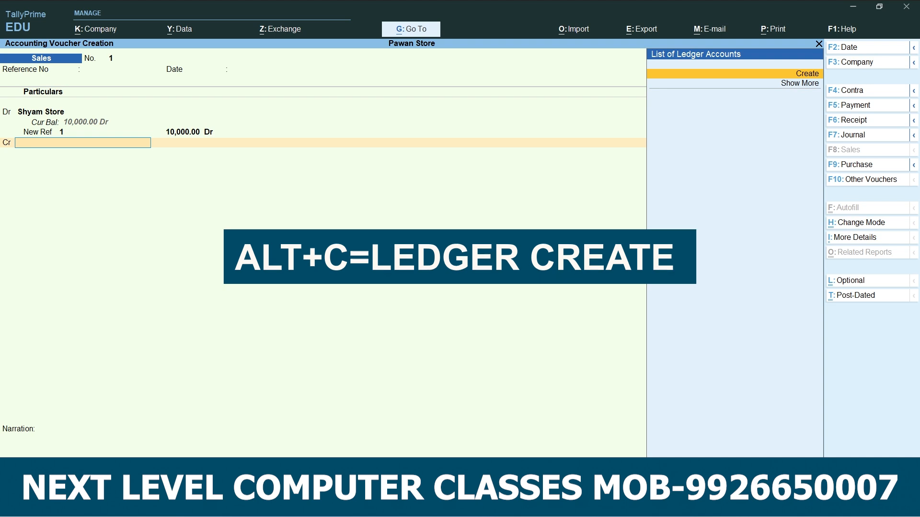
Create a ledger named Sales under Sales Accounts for the voucher's credit line and credit it 10000.
key(alt+c)
text(Sales)
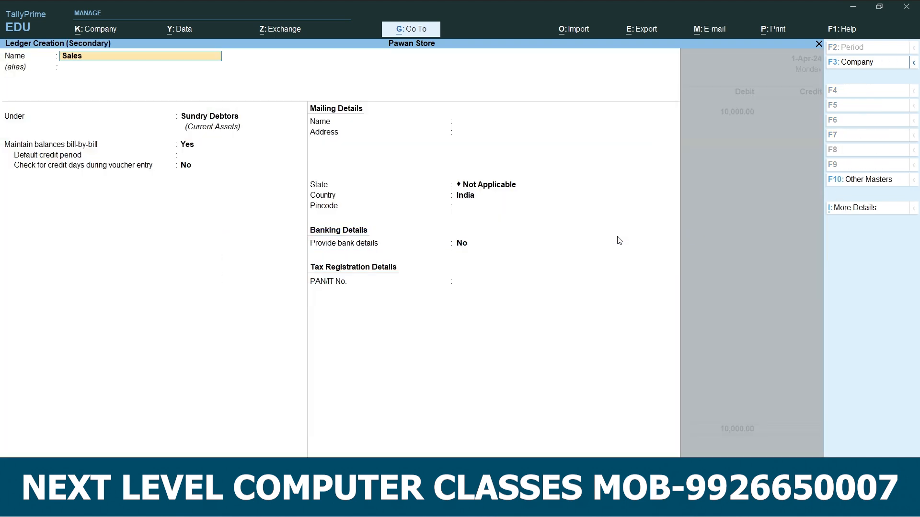
key(Return)
text(Sal)
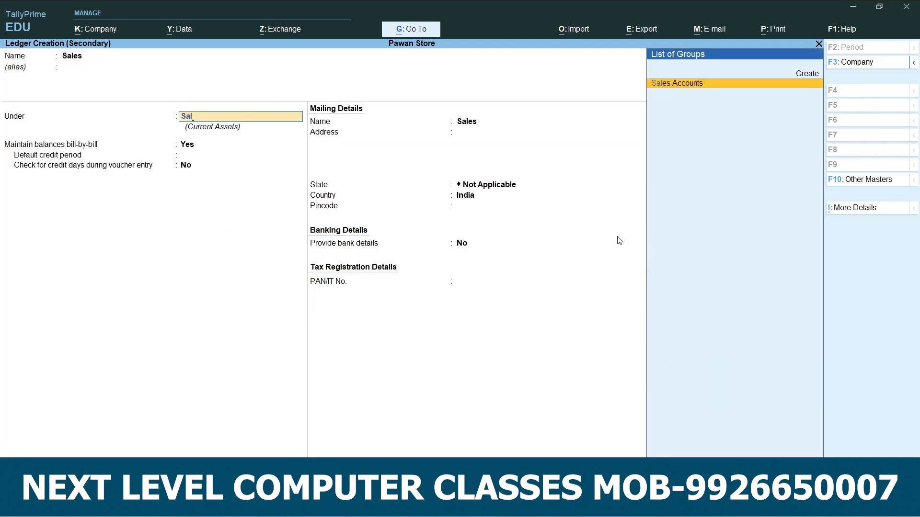
key(Return)
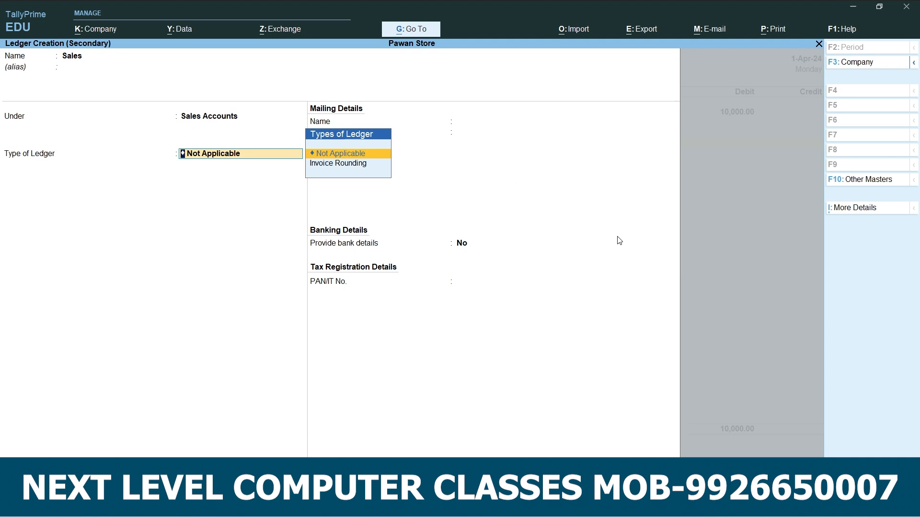
key(Return)
Leave the inventory allocation and narration empty, and accept the sales voucher.
key(Return)
key(Return)
key(Return)
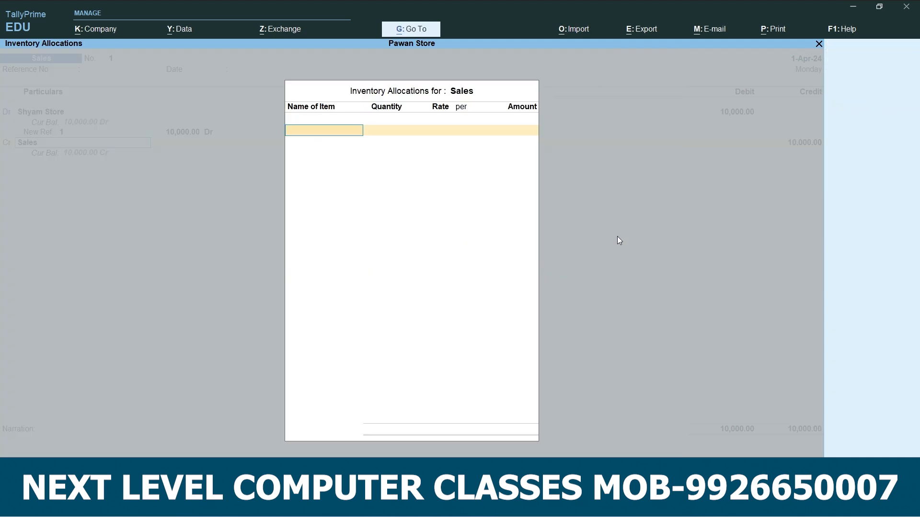
key(Return)
key(Return)
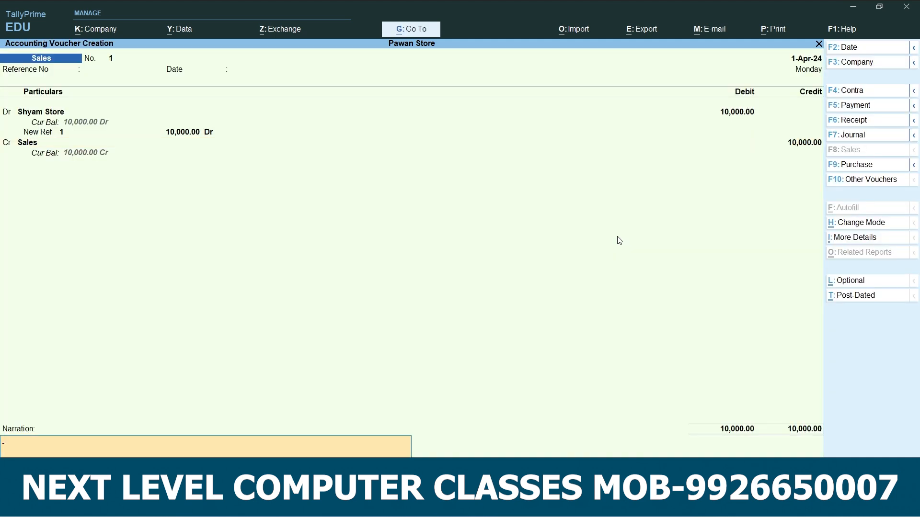
key(Return)
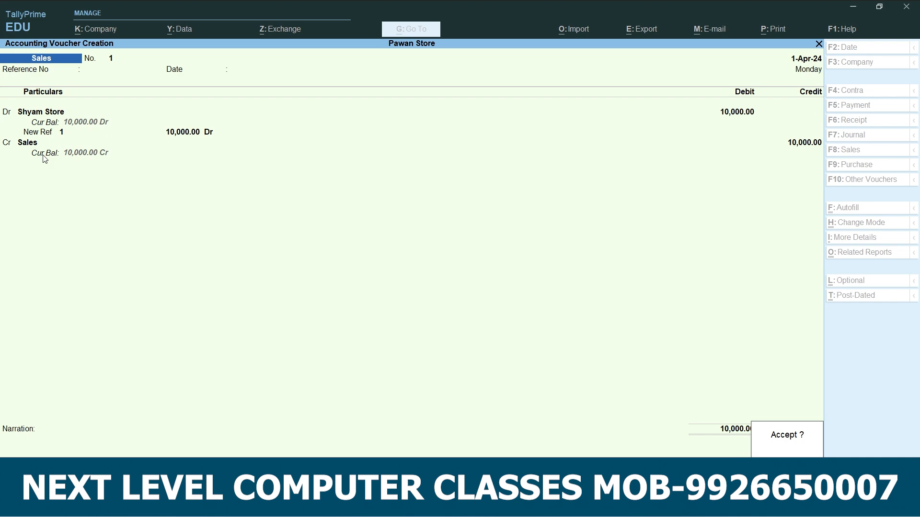
key(Return)
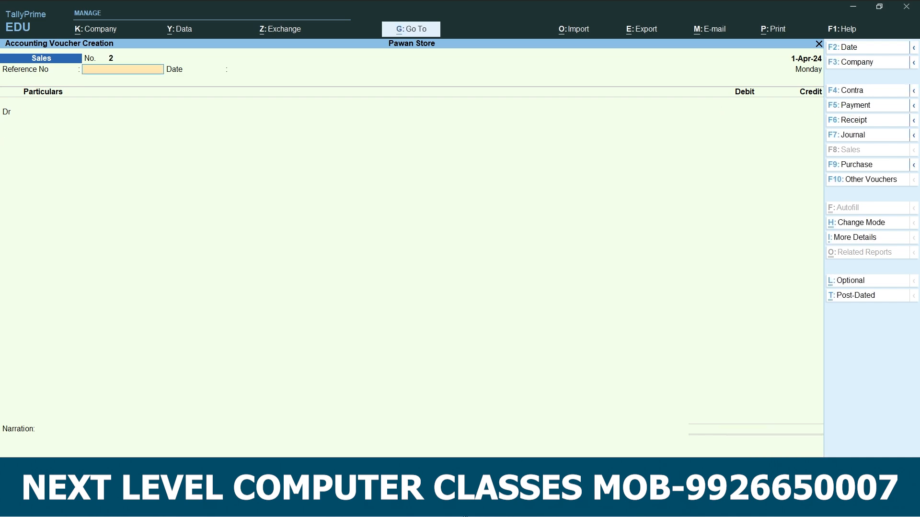
Switch to the Word notes and review the Shyam Store sales return credit note example for 2000.
key(alt+Tab)
scroll(479, 329, down, 5)
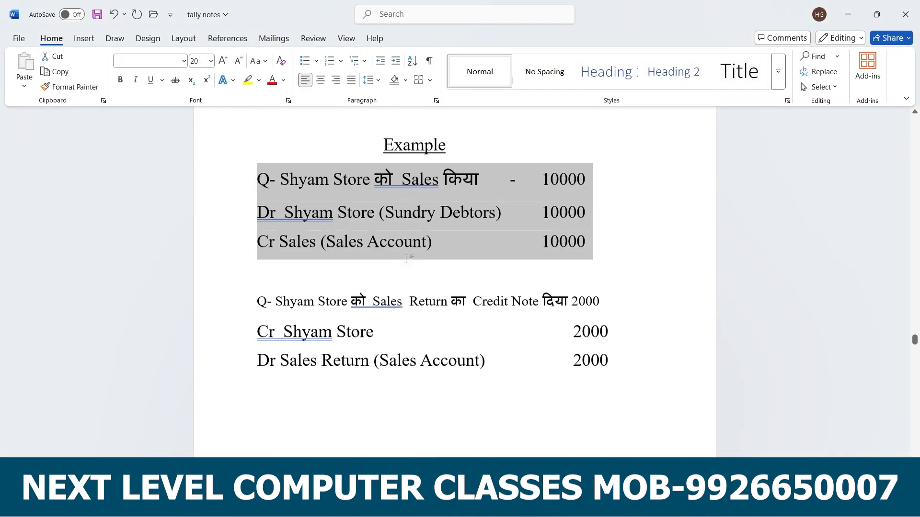
click(280, 213)
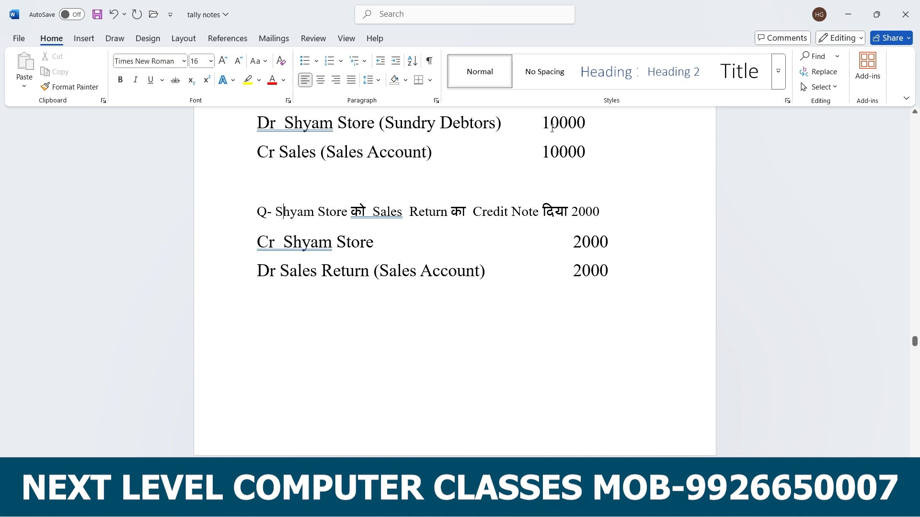
click(572, 211)
Return to TallyPrime and change the voucher type to Credit Note in As Voucher mode.
key(alt+Tab)
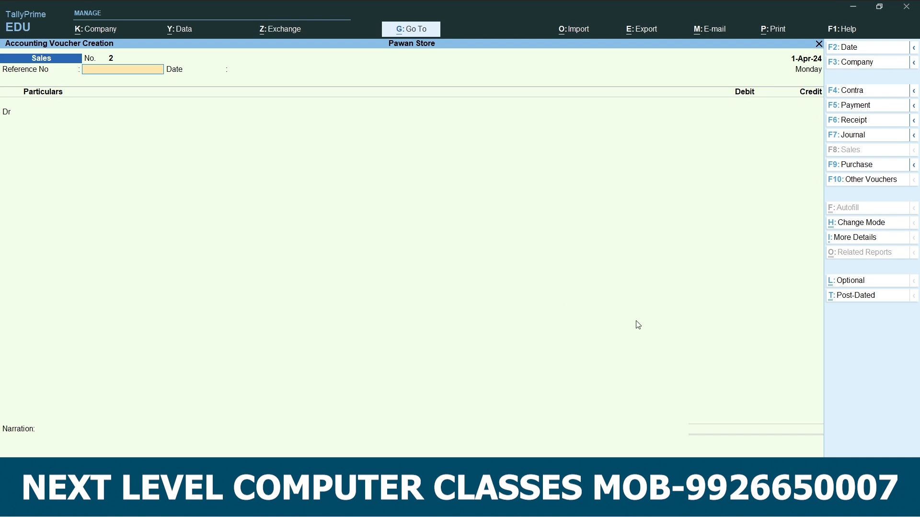
click(869, 184)
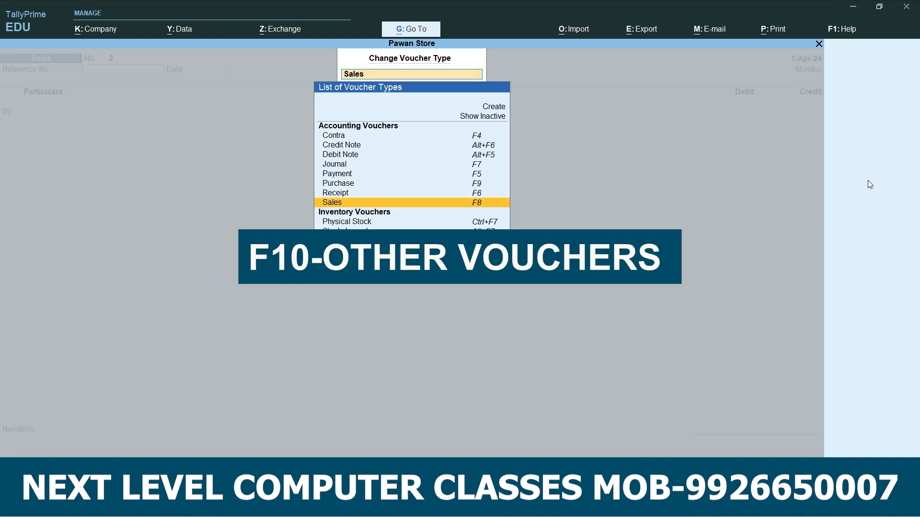
click(493, 147)
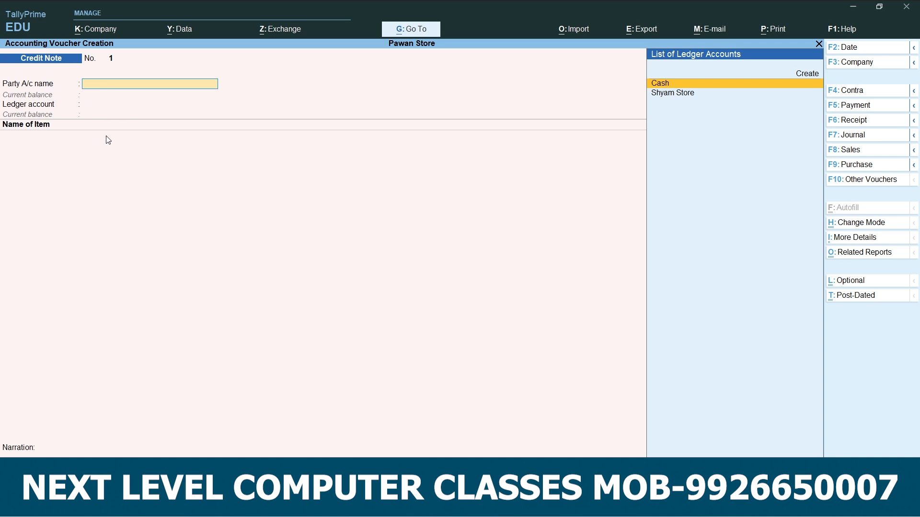
key(ctrl+h)
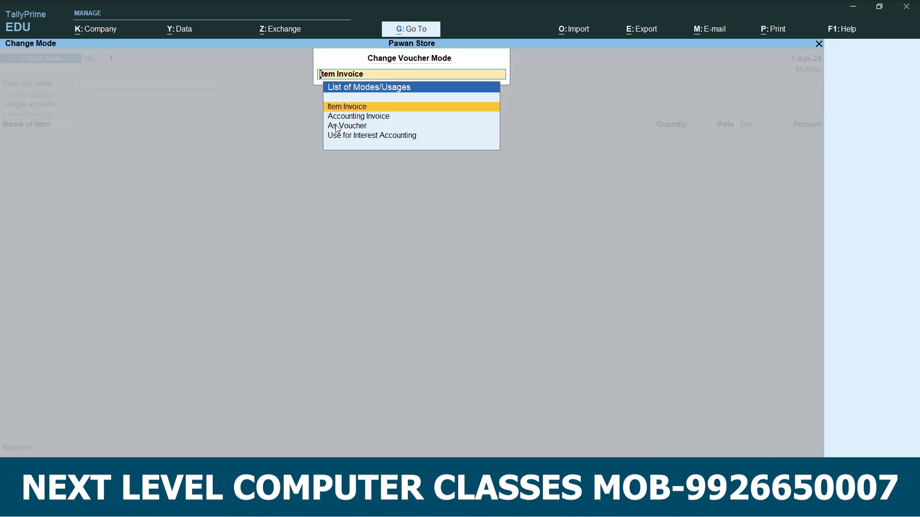
click(339, 127)
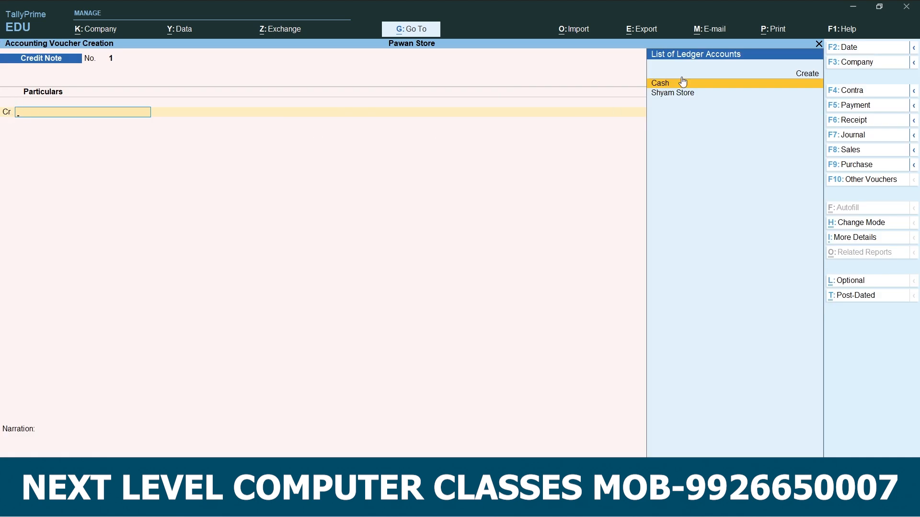
Choose Shyam Store as the credit note's credited party, leaving the receipt and original invoice details empty and the party details at their defaults.
key(Return)
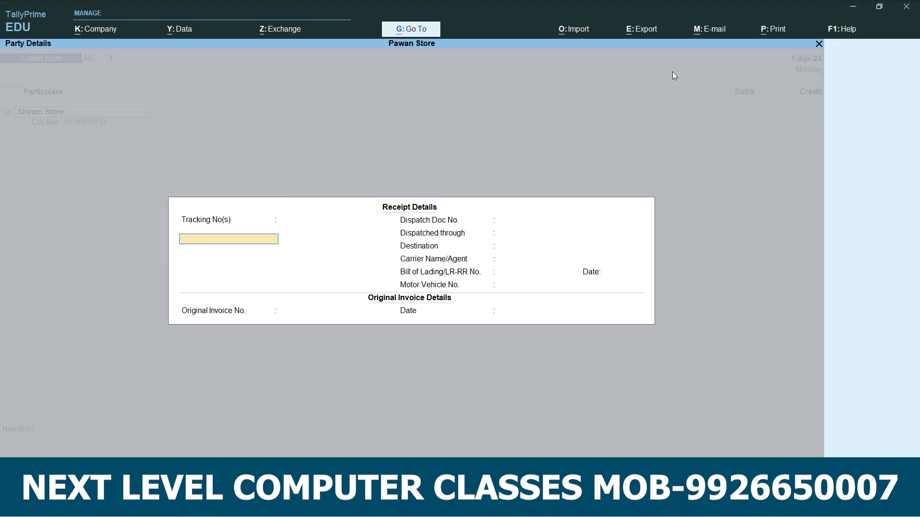
key(Return)
key(Return)
key(Return)
key(Return)
key(Return)
key(Return)
key(Return)
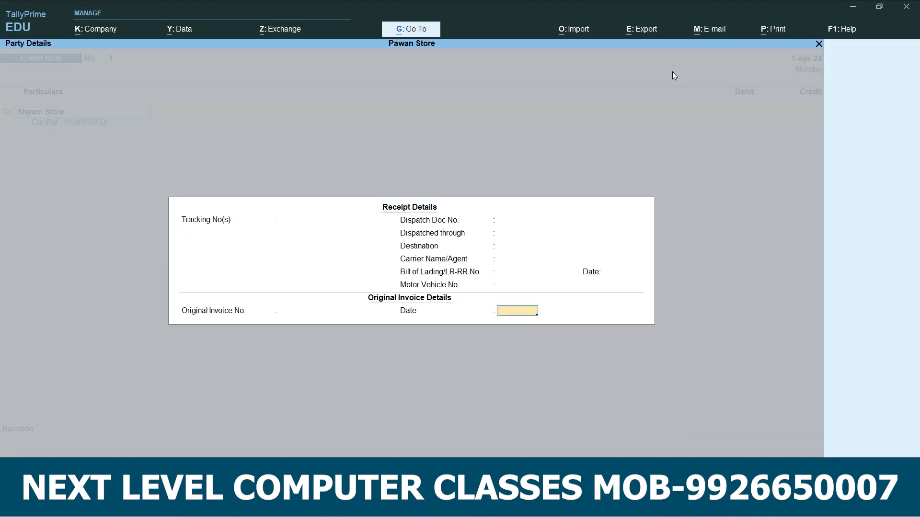
key(Return)
Credit Shyam Store 2000 and allocate the amount as Agst Ref to bill 1.
key(Return)
key(Return)
key(Return)
key(Return)
text(2)
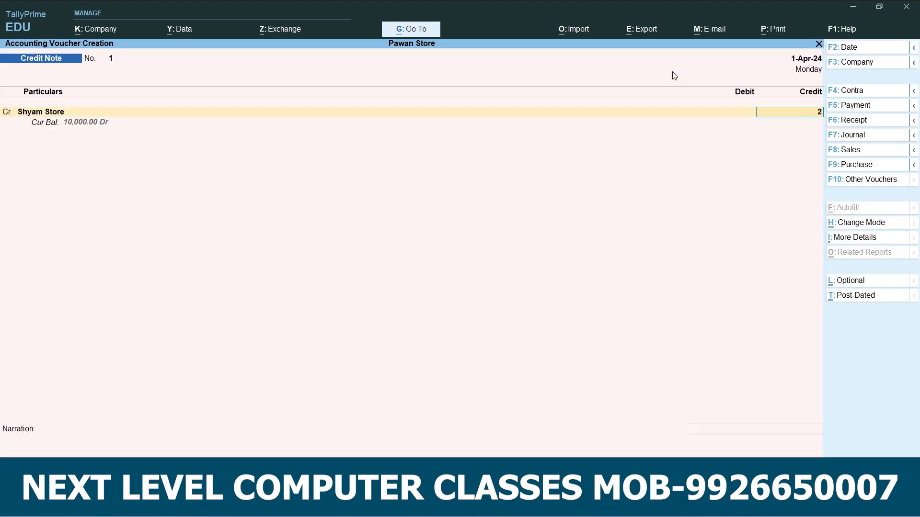
text(,000)
key(Return)
key(Return)
key(Return)
key(Return)
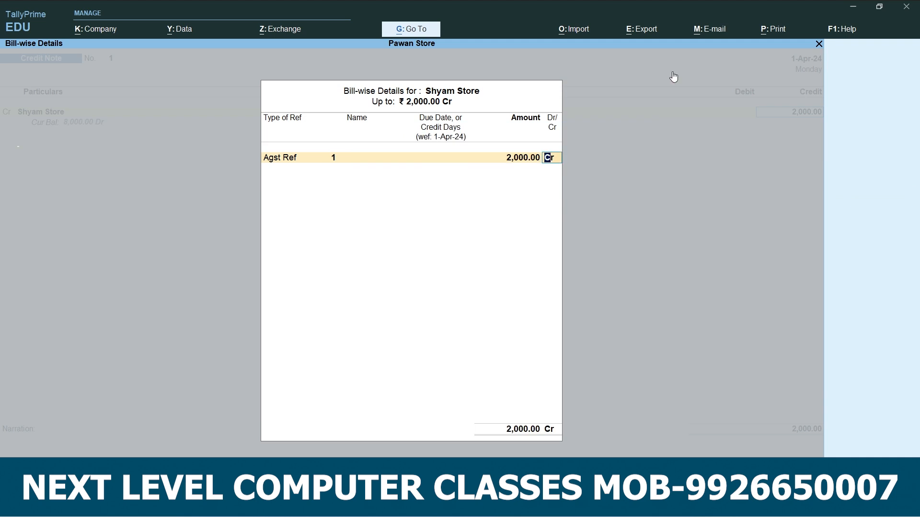
key(Return)
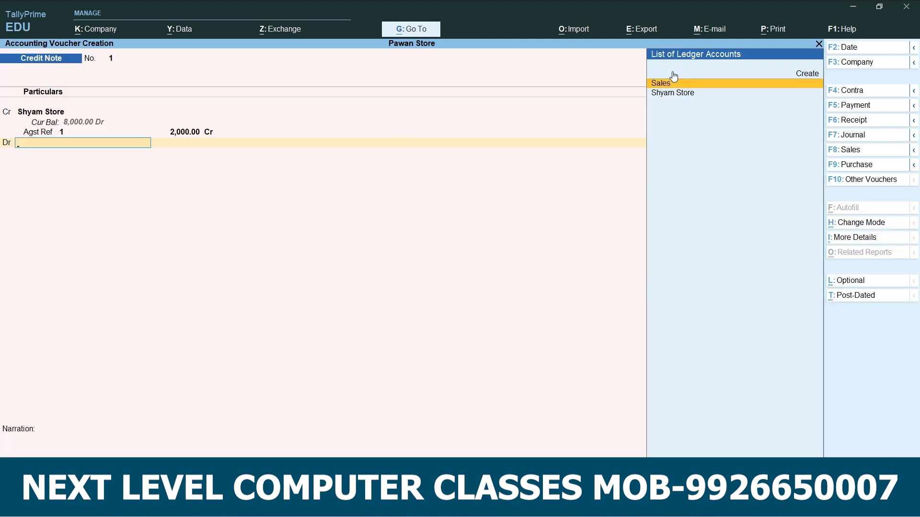
Create a ledger named Sales Return under Sales Accounts for the voucher's debit line.
key(alt+c)
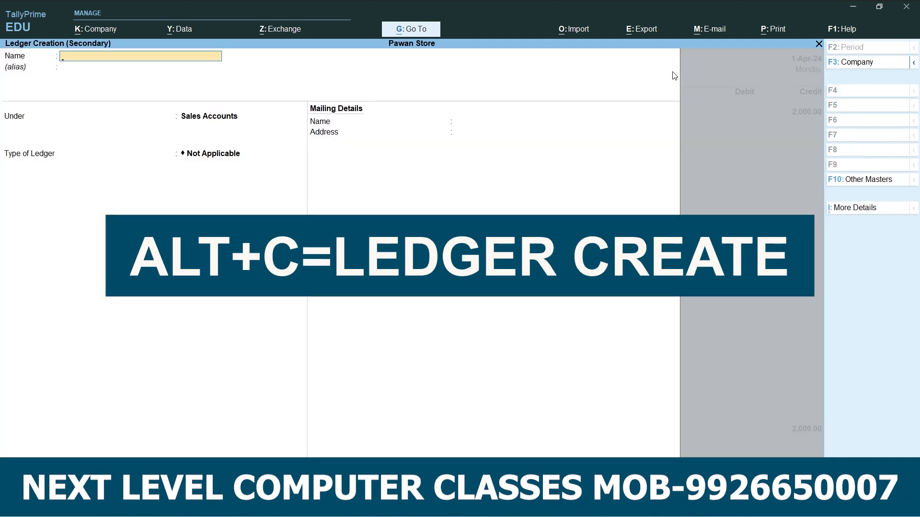
text(Sales Return)
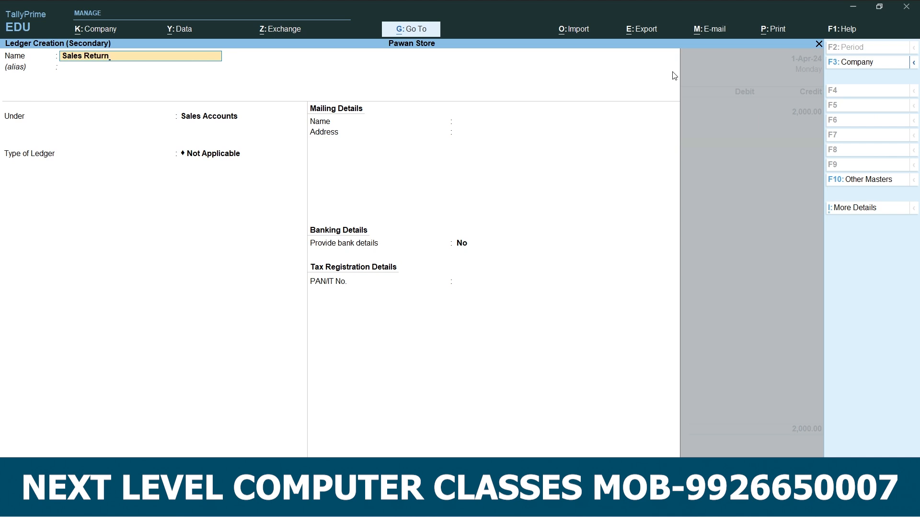
key(Return)
key(Return)
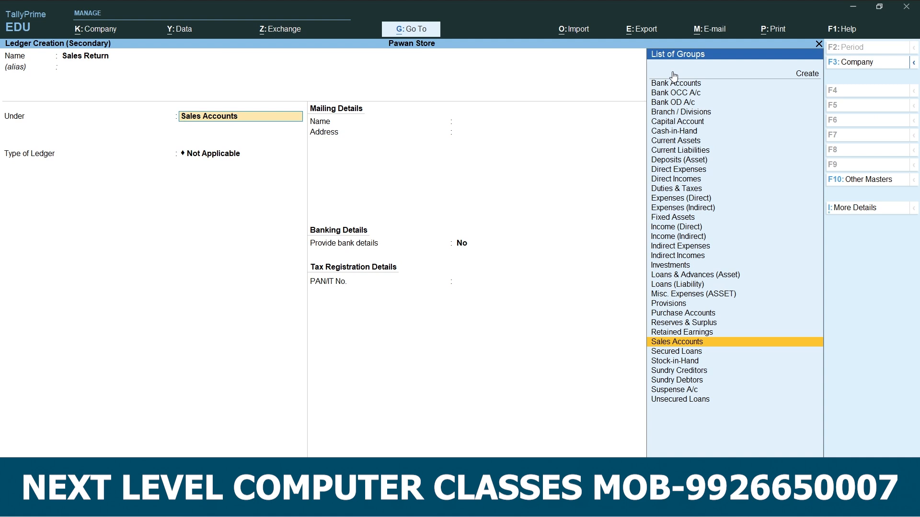
key(Return)
key(Return)
key(Return)
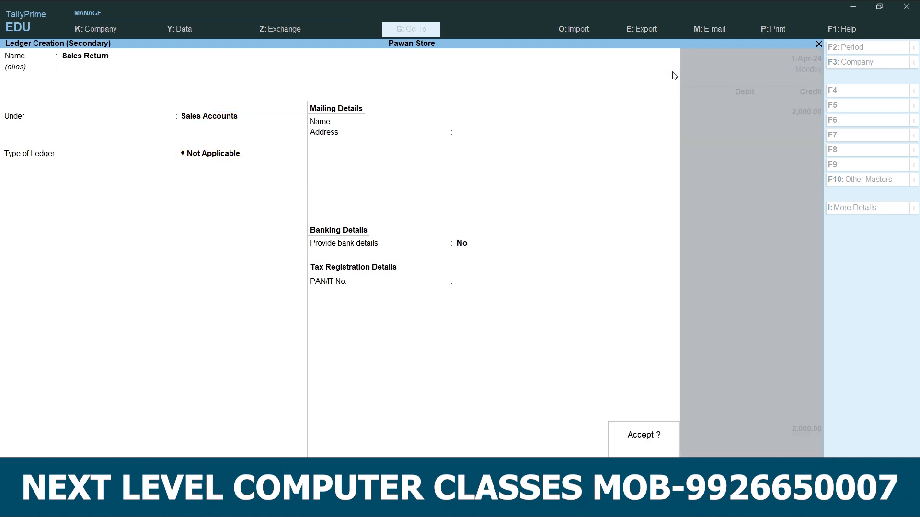
key(Return)
Debit Sales Return 2000, leave the narration empty, and accept the credit note.
key(Return)
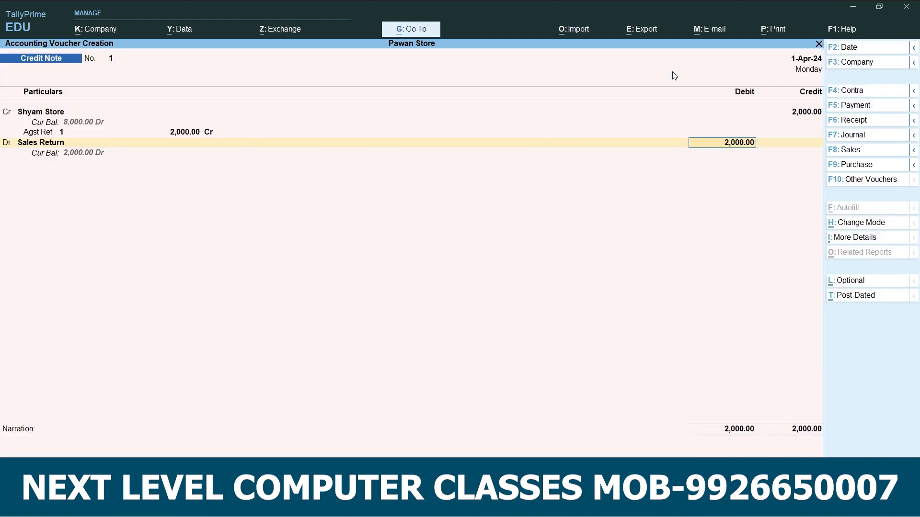
key(Return)
key(Return)
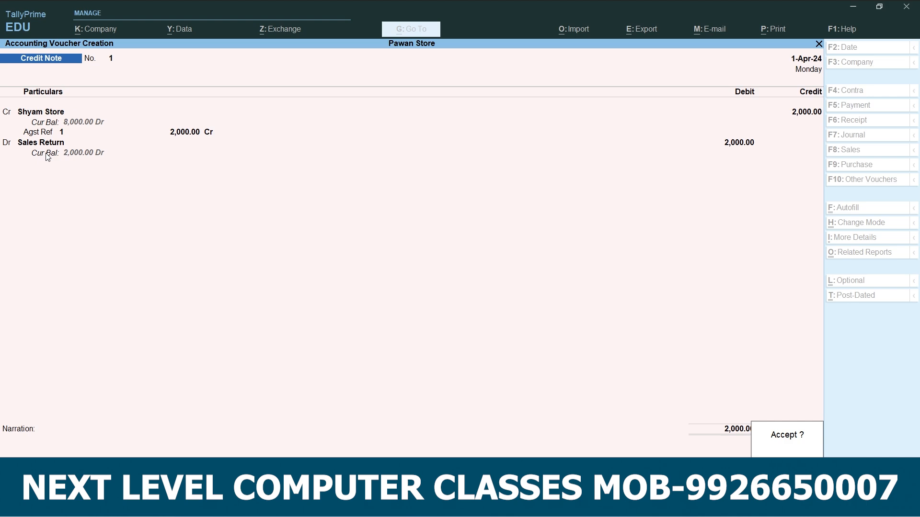
key(Return)
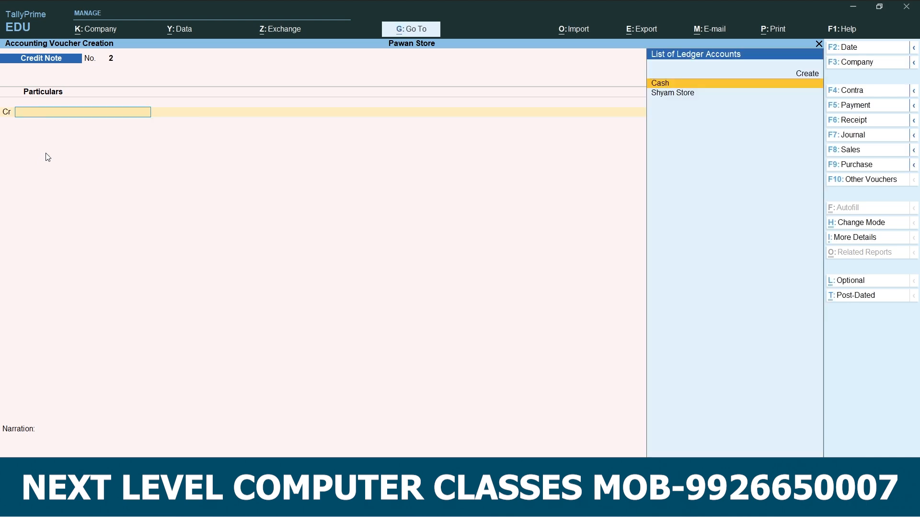
Switch to the Word notes, review the Shyam Store discount credit note example for 2000, and return to TallyPrime.
key(alt+Tab)
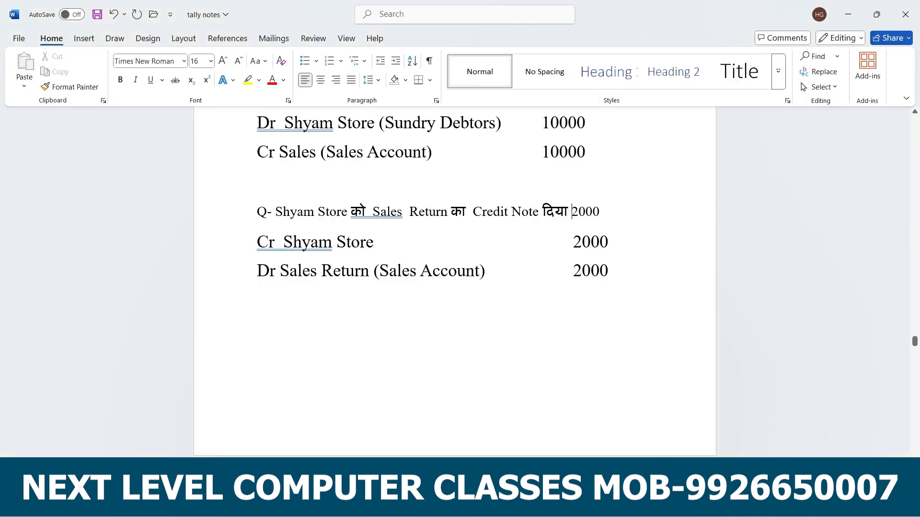
scroll(375, 42, down, 3)
scroll(481, 209, down, 5)
scroll(363, 266, down, 2)
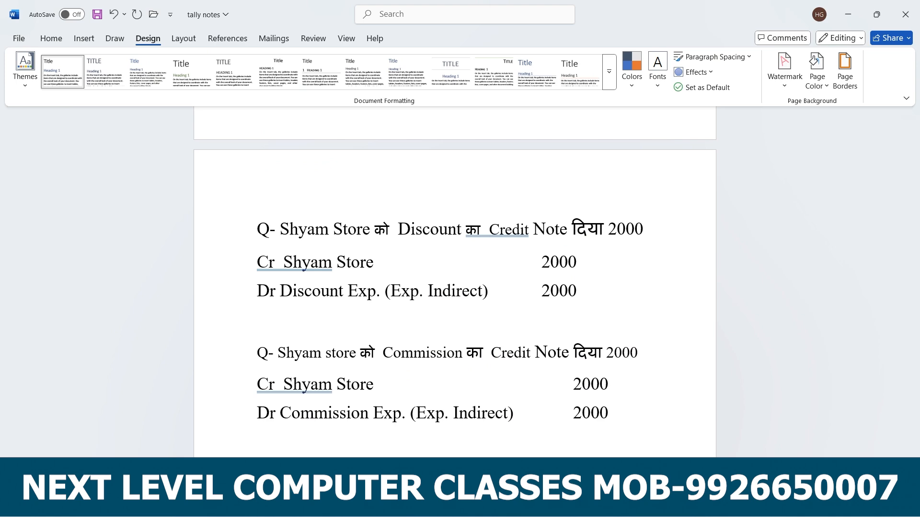
click(660, 505)
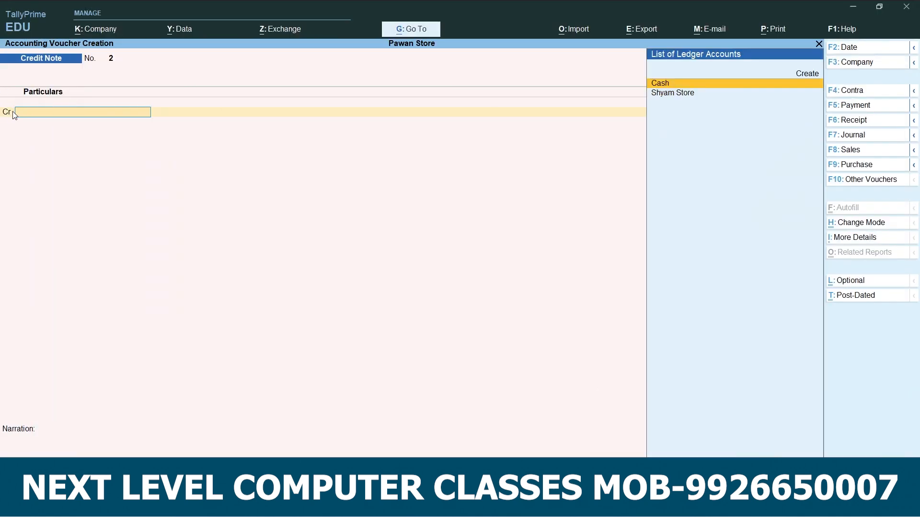
Choose Shyam Store as the credited party of the second credit note, leaving the receipt details empty and party details at their defaults.
click(675, 98)
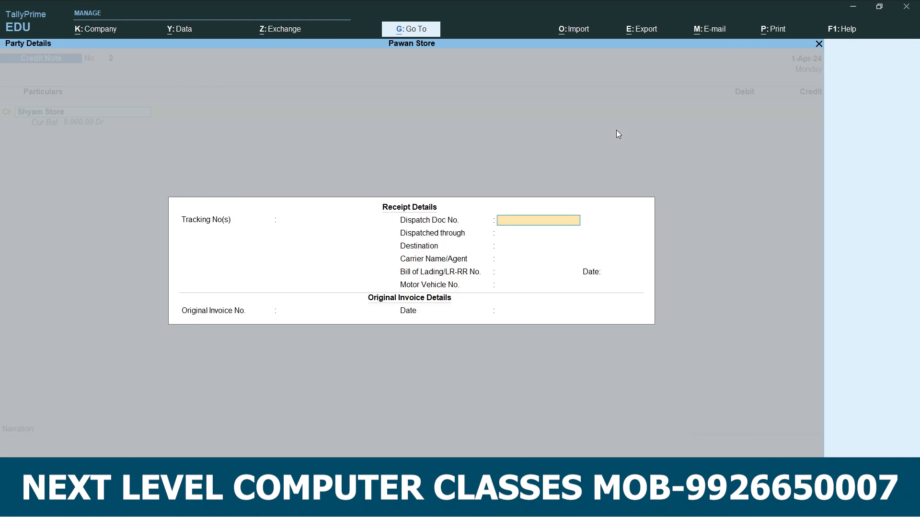
key(Return)
key(Return)
key(Return)
key(Return)
key(Return)
key(Return)
key(Return)
key(Return)
key(Return)
key(Return)
key(Return)
key(Return)
key(Return)
key(Return)
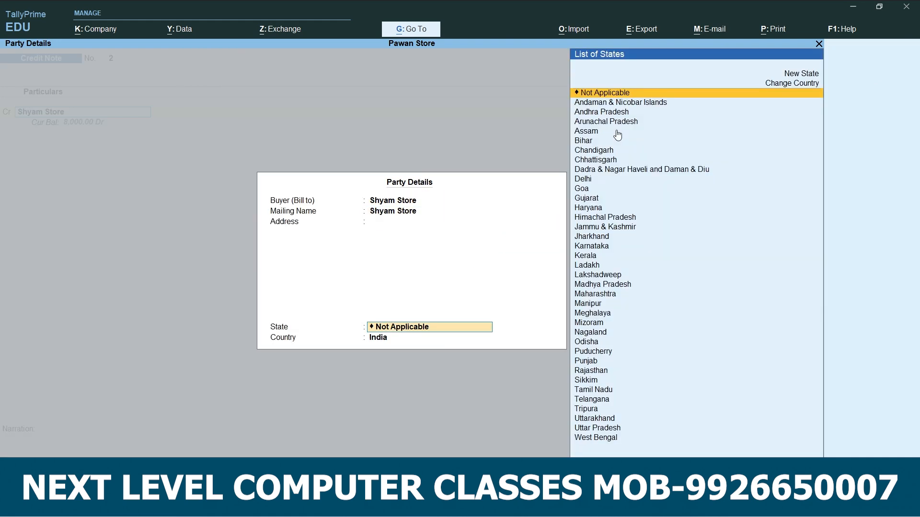
Credit Shyam Store 2000 on the second credit note, allocated as Agst Ref to bill 1.
text(2000)
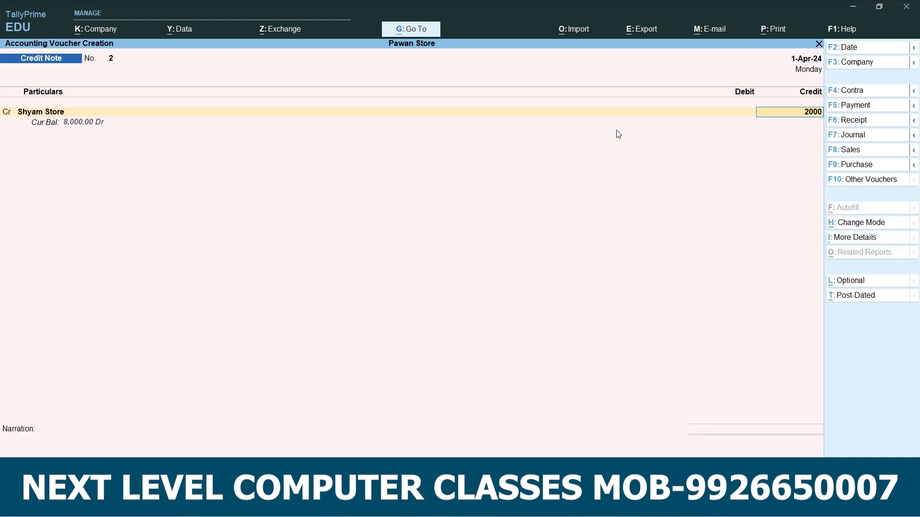
key(Return)
key(Return)
key(Return)
key(Return)
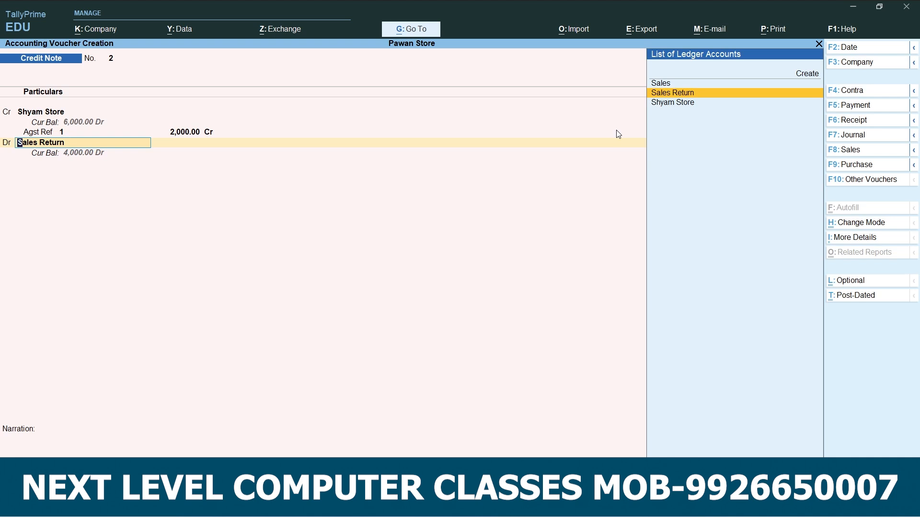
Create a ledger named Discount Exp. under Indirect Expenses for the second credit note's debit line.
key(alt+c)
text(D)
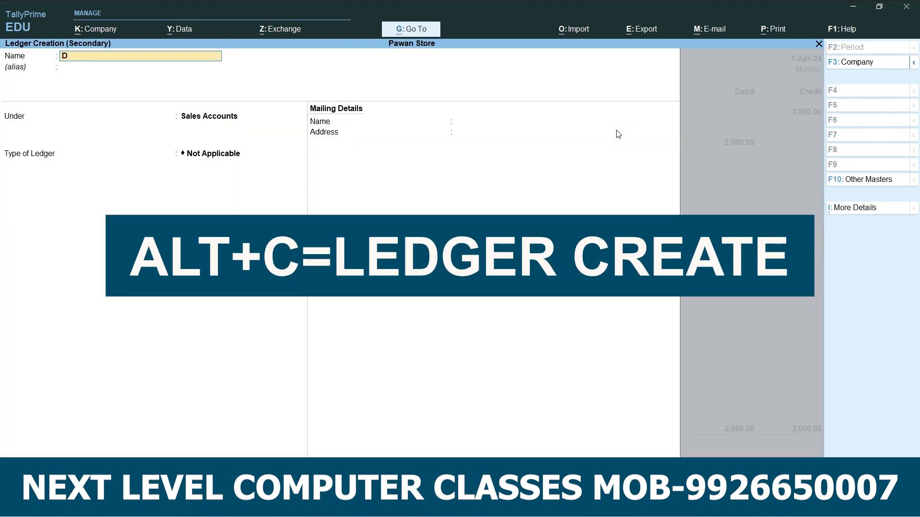
text(iscount Exp.)
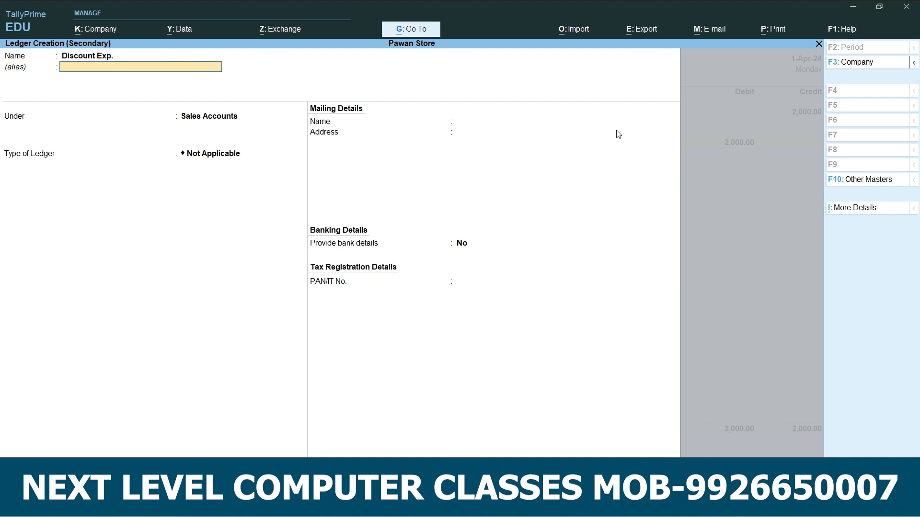
key(Return)
key(Up)
key(Up)
key(Up)
key(Up)
key(Up)
key(Up)
key(Up)
key(Up)
key(Up)
key(Up)
key(Up)
key(Up)
key(Up)
key(Up)
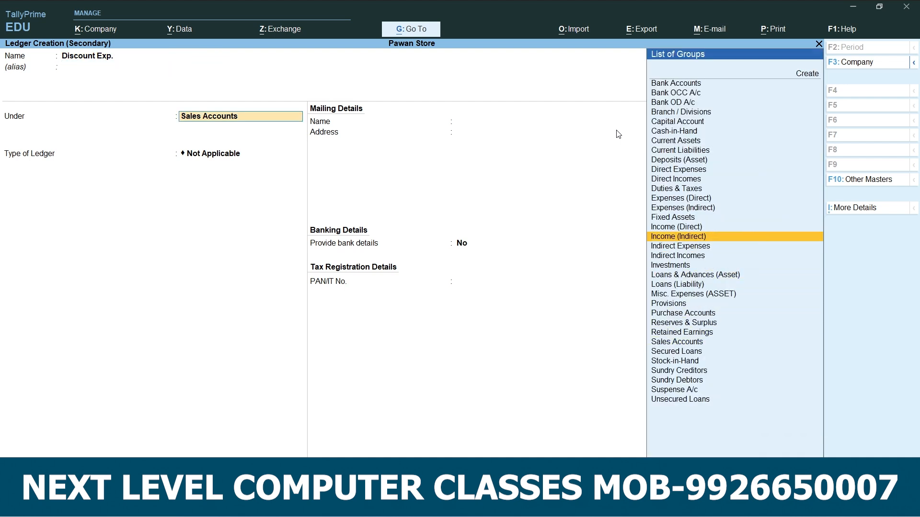
key(Return)
key(Return)
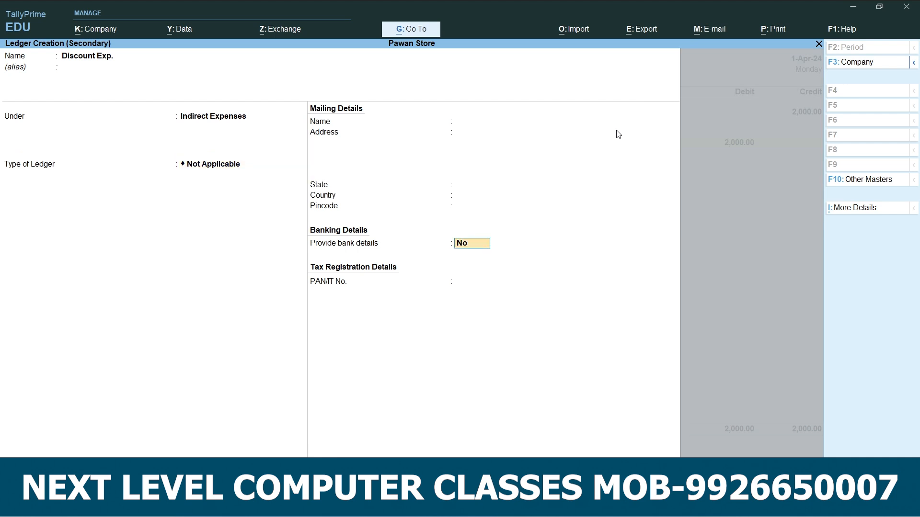
key(Return)
Debit Discount Exp. 2000, leave the narration empty, and accept the second credit note.
key(Return)
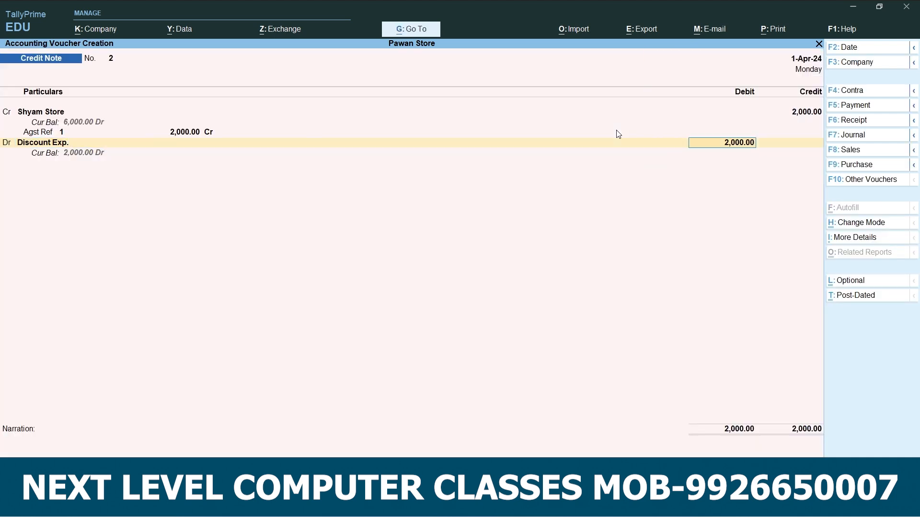
key(Return)
key(Return)
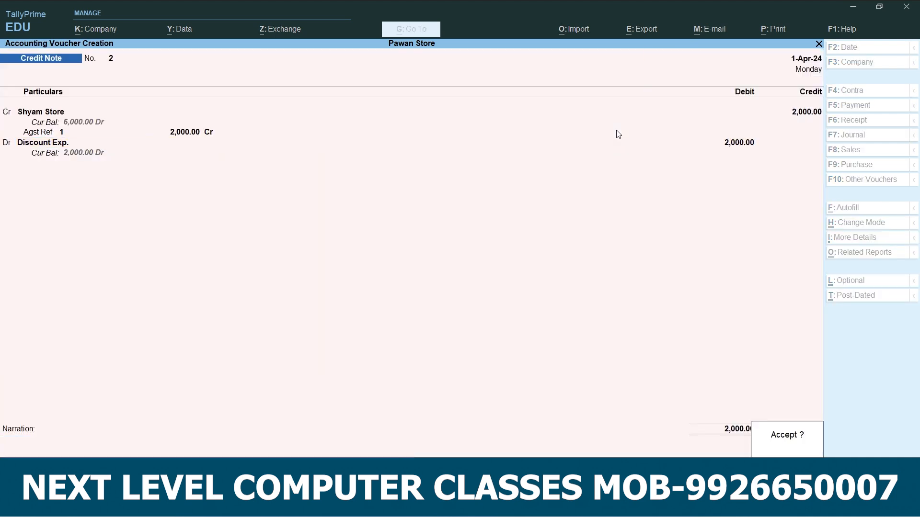
key(Return)
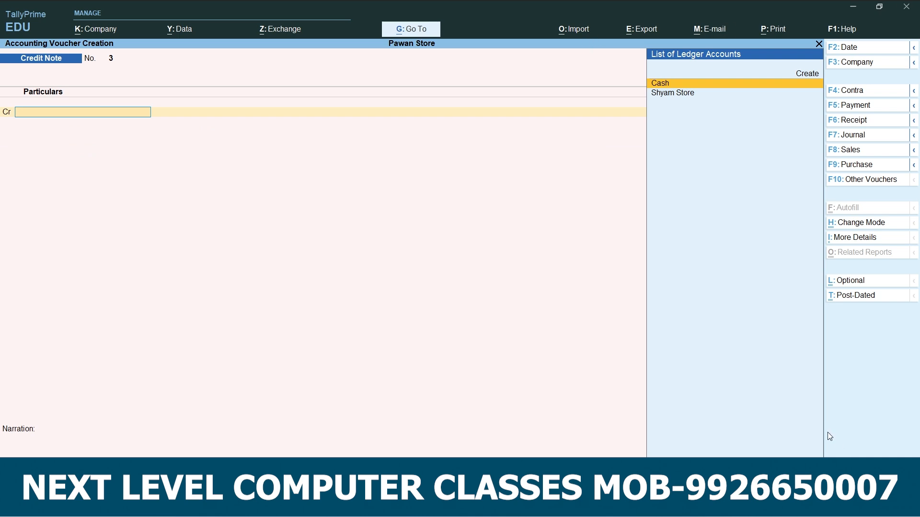
Switch to the Word notes, review the Shyam Store commission credit note example for 2000, and return to TallyPrime.
key(alt+Tab)
scroll(429, 344, down, 3)
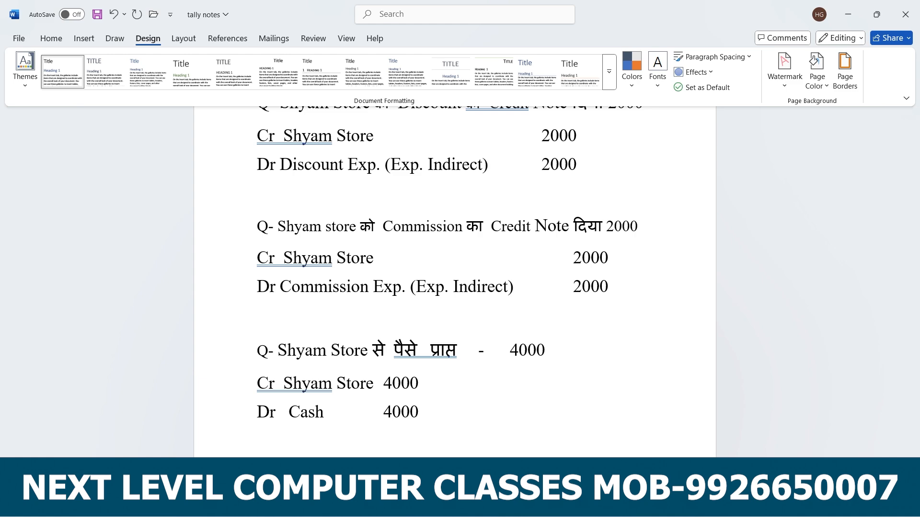
key(alt+Tab)
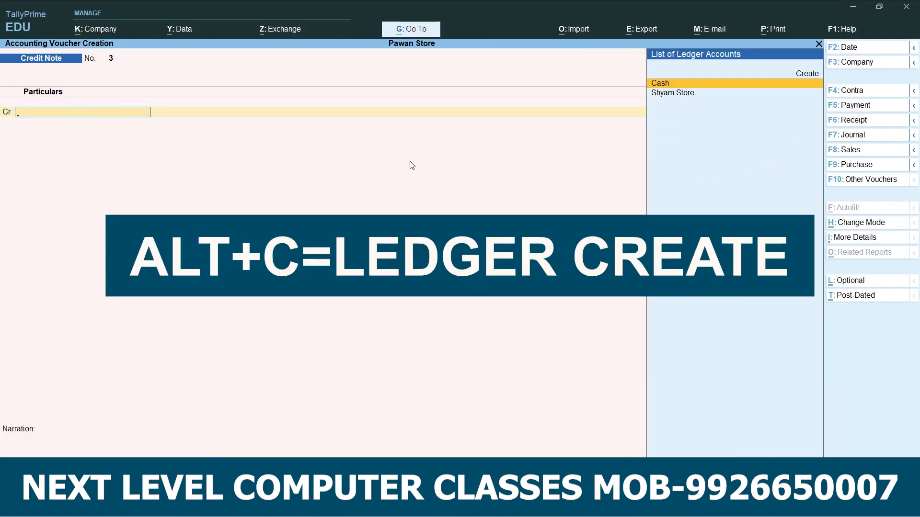
Choose Shyam Store as the credited party of the third credit note, leaving the receipt details empty and party details at their defaults.
key(Down)
key(Return)
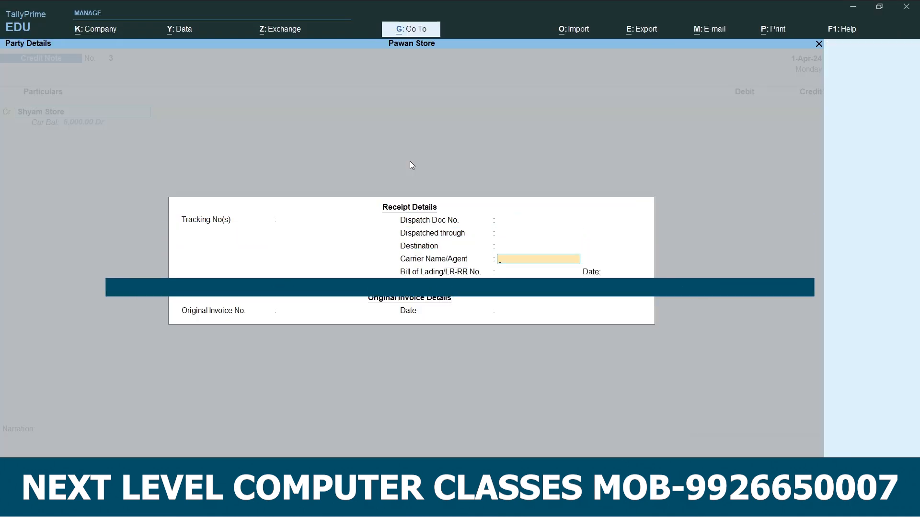
key(Return)
key(Return)
key(Return)
key(Return)
key(Return)
key(Return)
Credit Shyam Store 2000 on the third credit note, allocated as Agst Ref to bill 1.
key(Return)
key(Return)
key(Return)
key(Return)
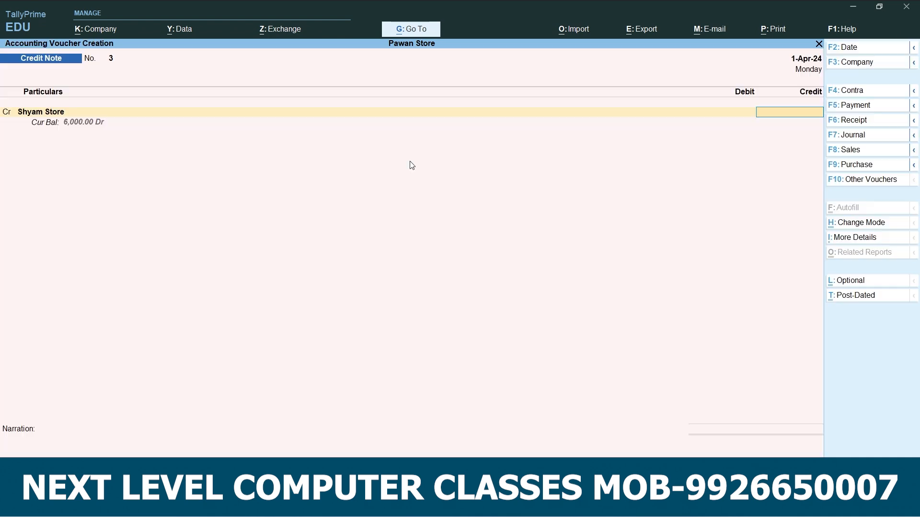
text(2,000)
key(Return)
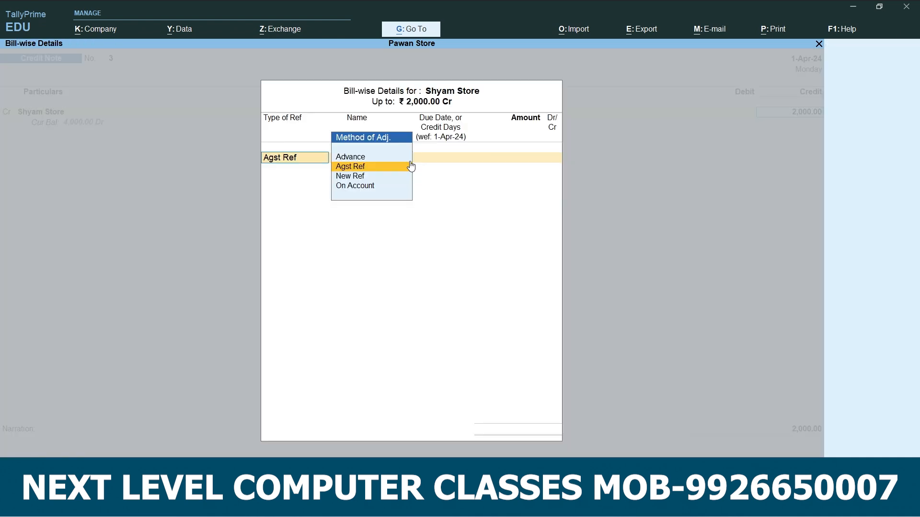
key(Return)
key(Return)
key(Return)
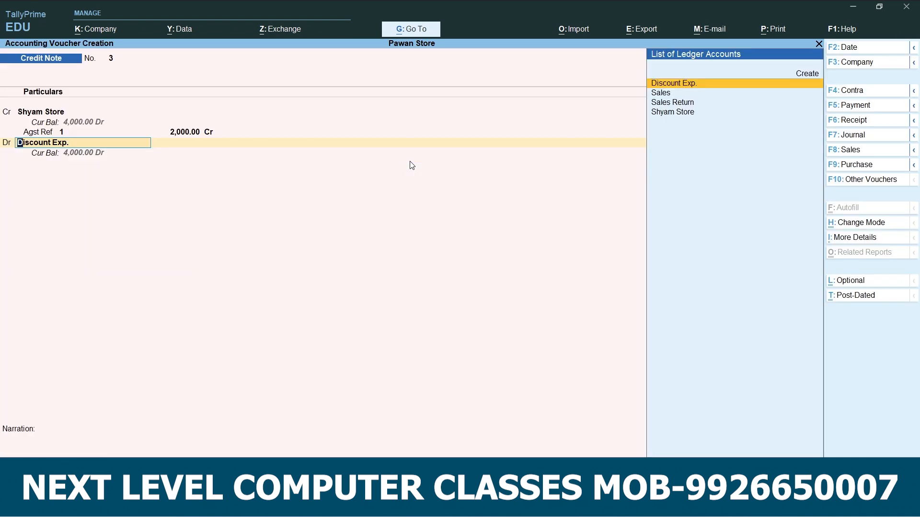
Create a Commission Exp. ledger under Indirect Expenses with ledger type Not Applicable, debiting it 2000 on the third credit note.
key(alt+c)
text(C)
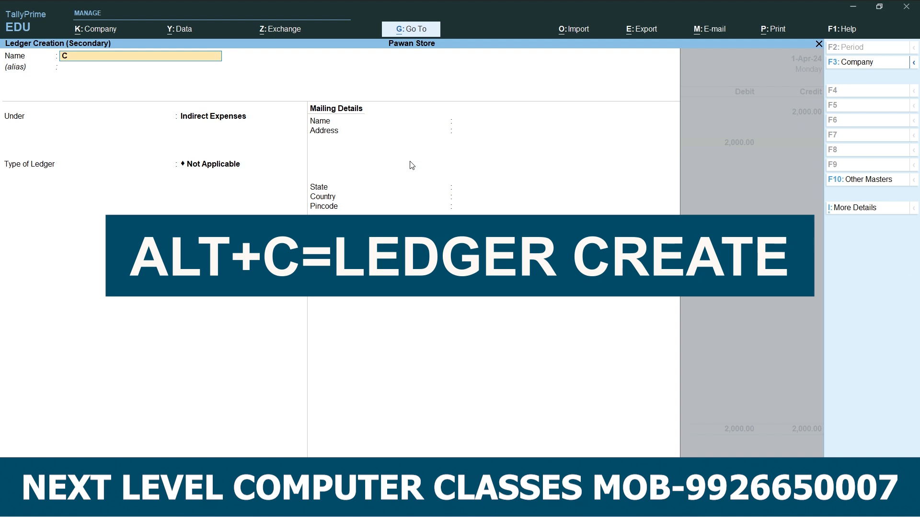
text(ommissio)
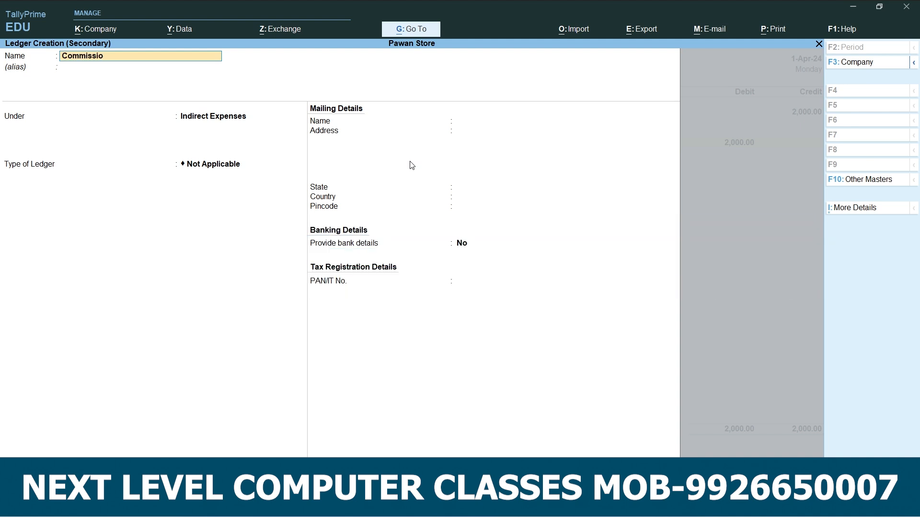
text(n exo)
key(Return)
key(Return)
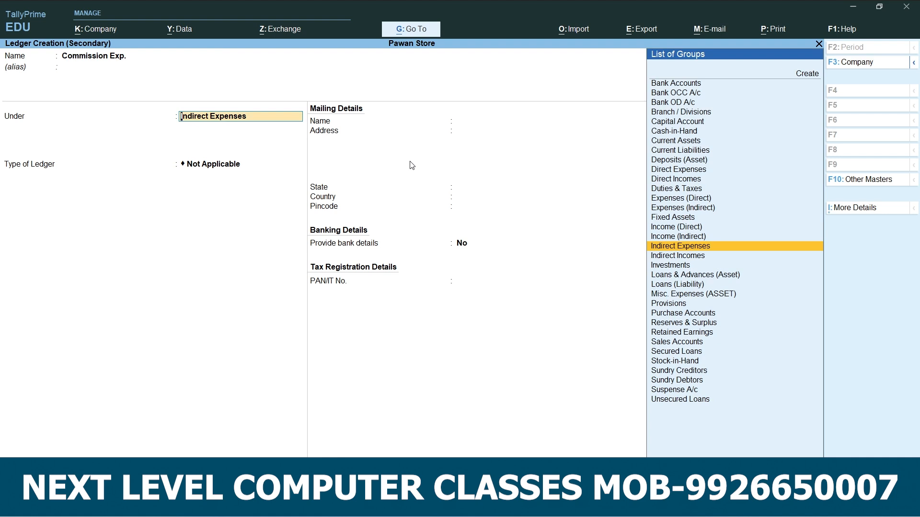
key(Return)
key(Return)
key(Return)
key(Return)
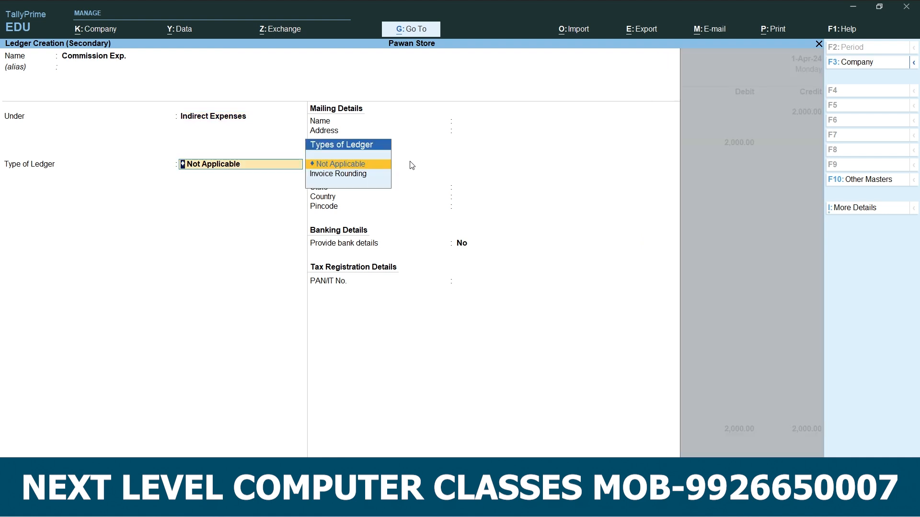
key(Return)
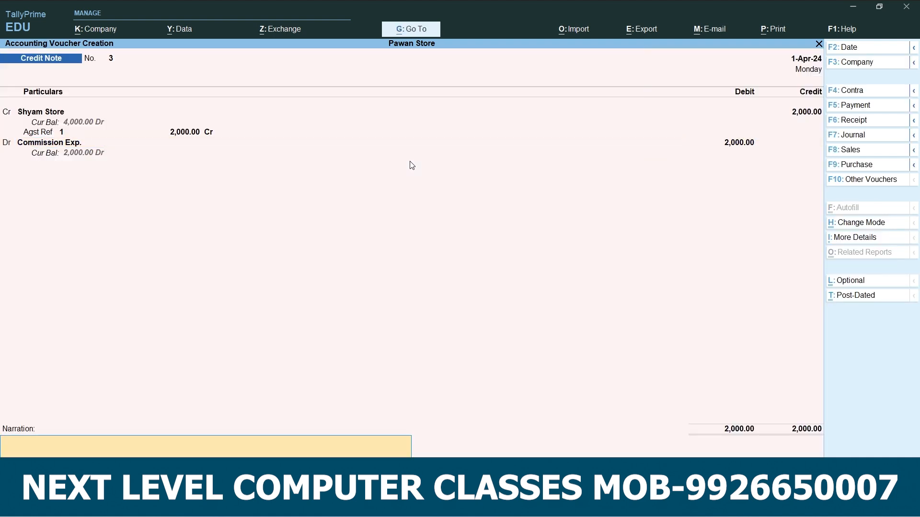
Leave the narration empty and accept the third credit note.
key(Return)
key(Return)
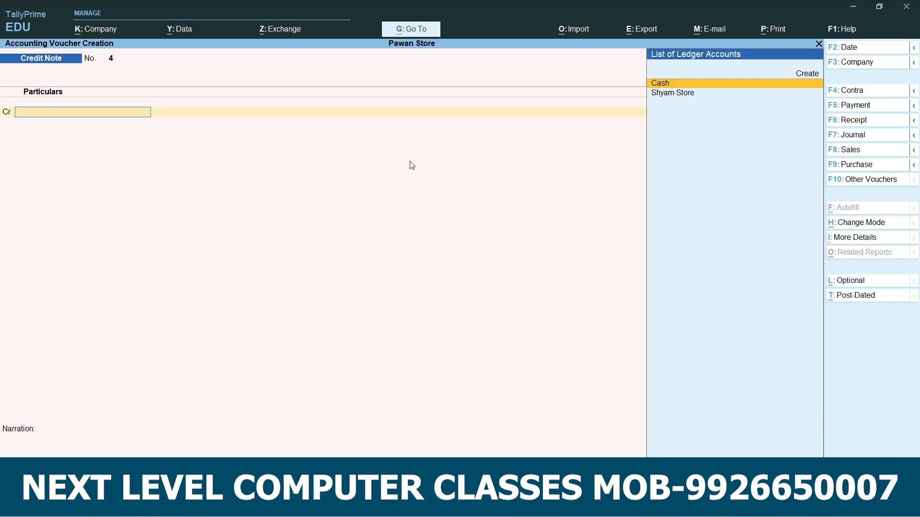
Switch to the Word notes, review the Shyam Store credit note examples and the 4000 cash receipt example, and return to TallyPrime.
click(536, 505)
scroll(531, 396, down, 3)
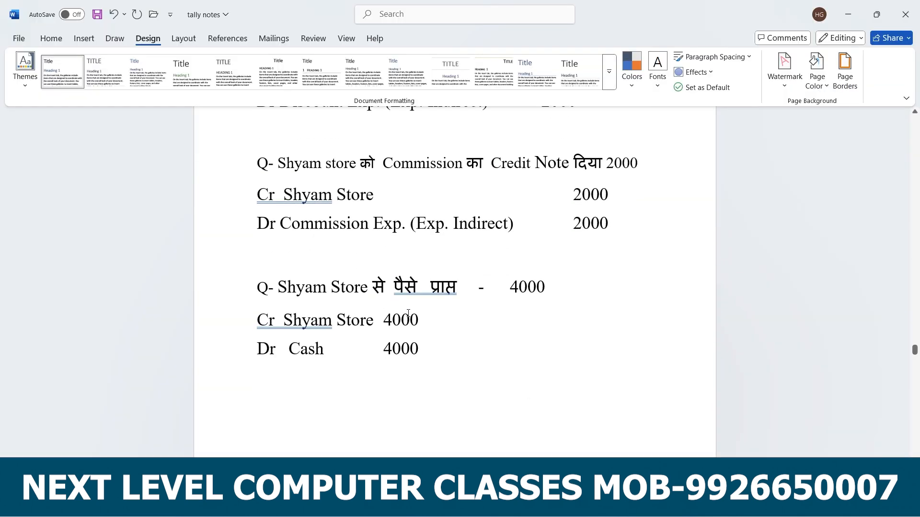
scroll(559, 306, up, 15)
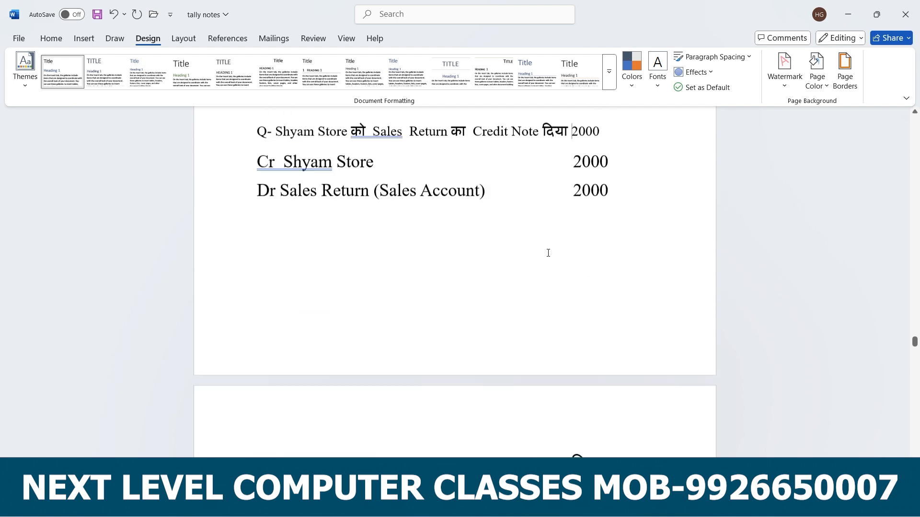
scroll(540, 355, down, 5)
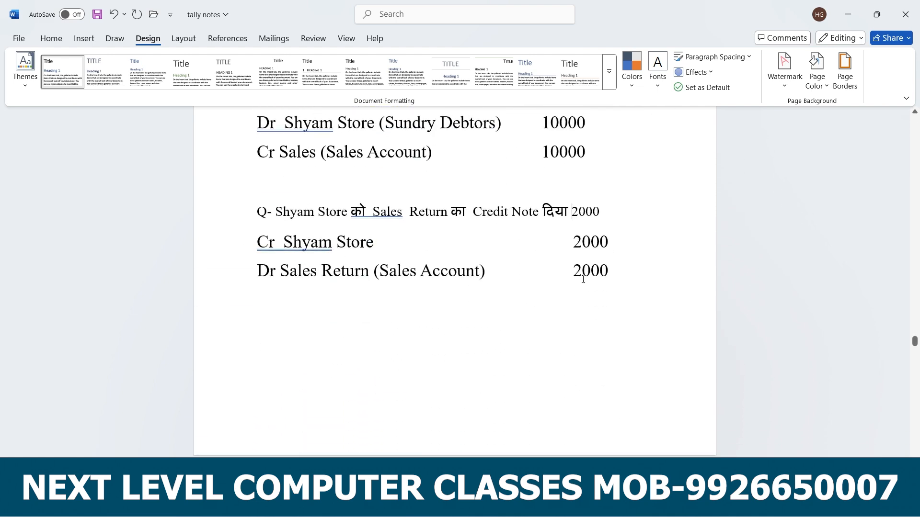
scroll(579, 279, down, 4)
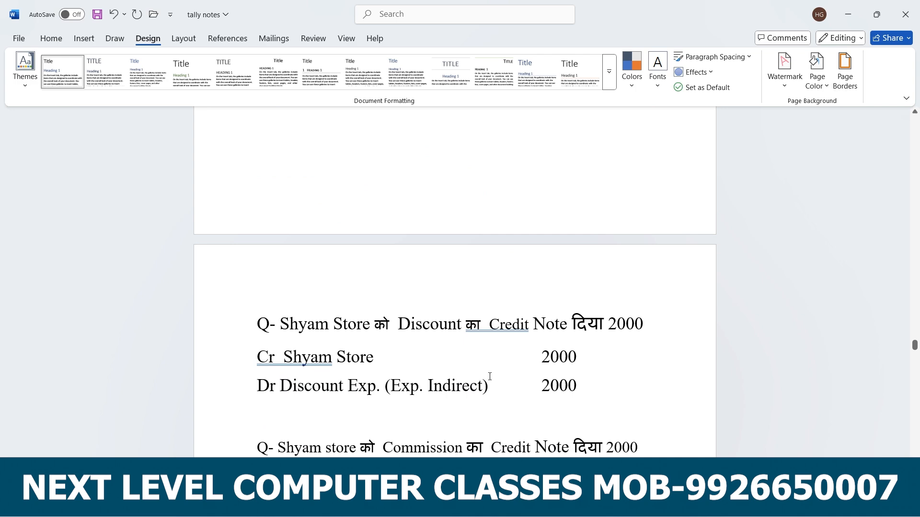
scroll(500, 384, down, 4)
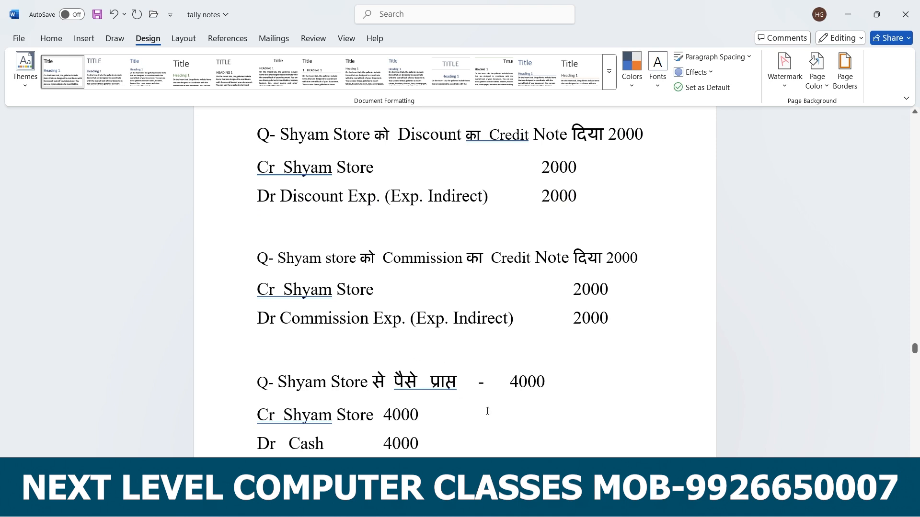
scroll(487, 411, down, 1)
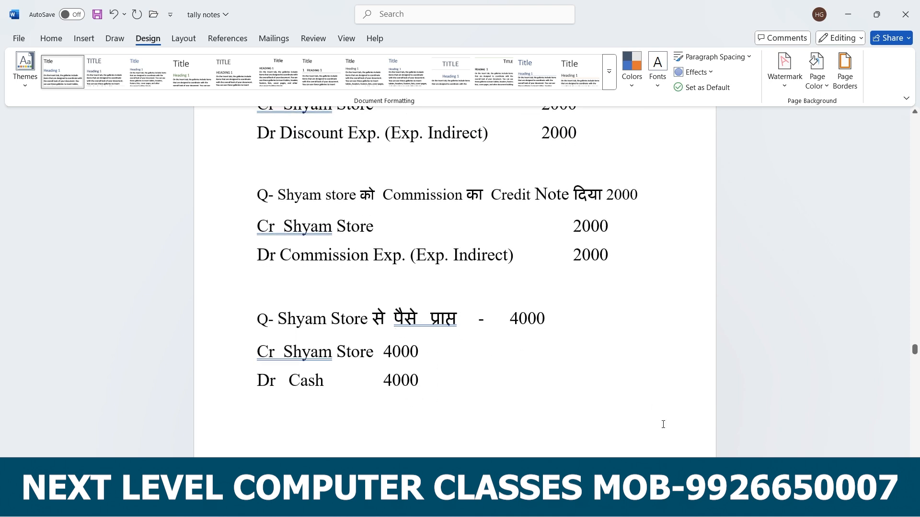
click(688, 506)
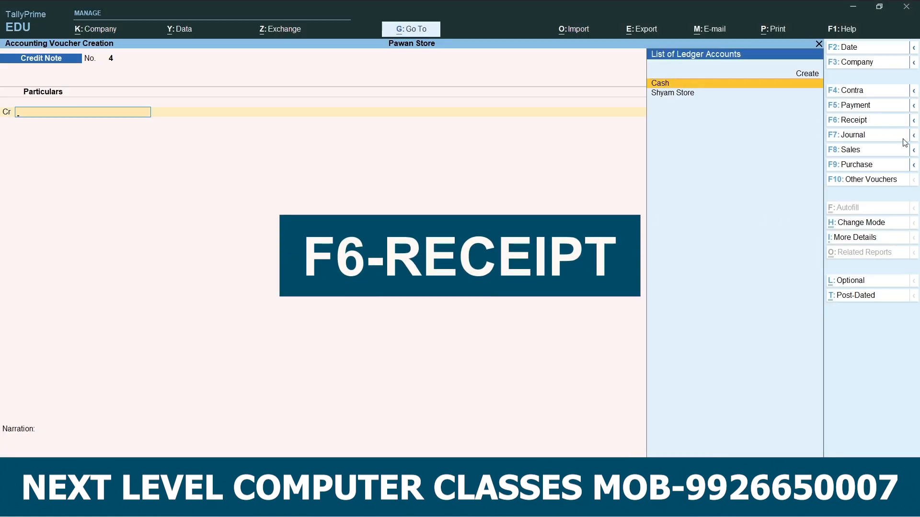
Start a receipt voucher and credit Shyam Store 4000, allocated as Agst Ref to bill 1.
key(F6)
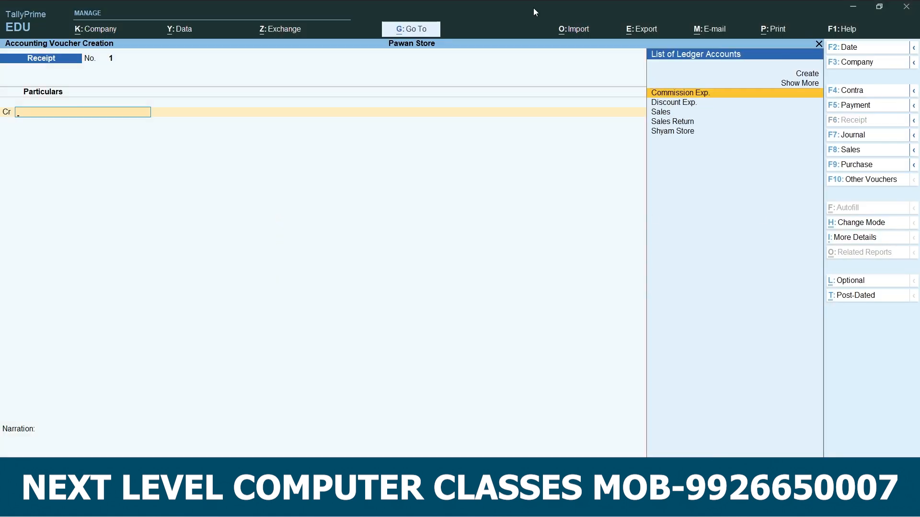
click(668, 132)
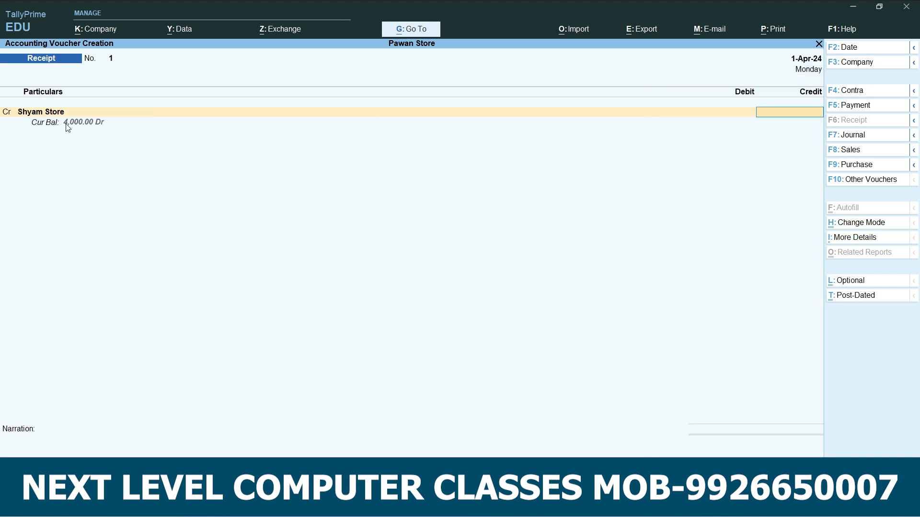
text(4000)
key(Return)
key(Return)
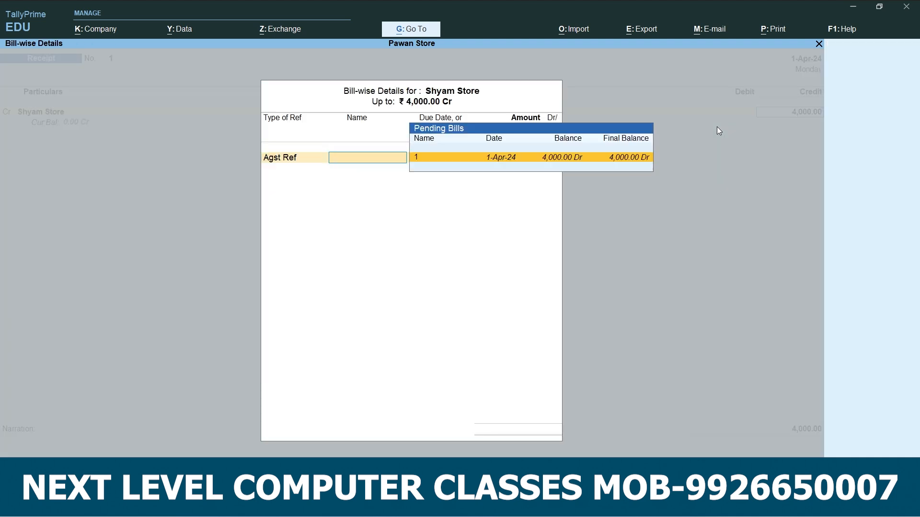
key(Return)
Debit Cash 4000, leave the narration empty, and accept the receipt voucher.
key(Return)
key(Return)
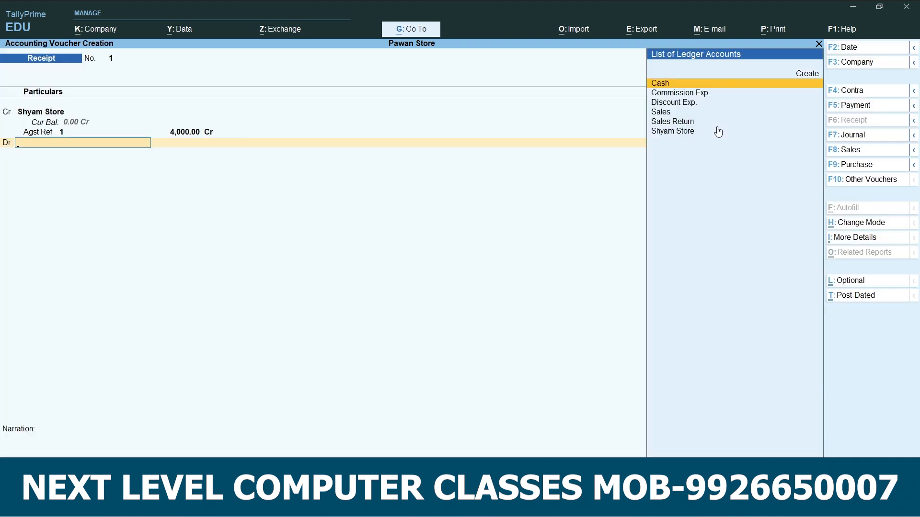
key(Return)
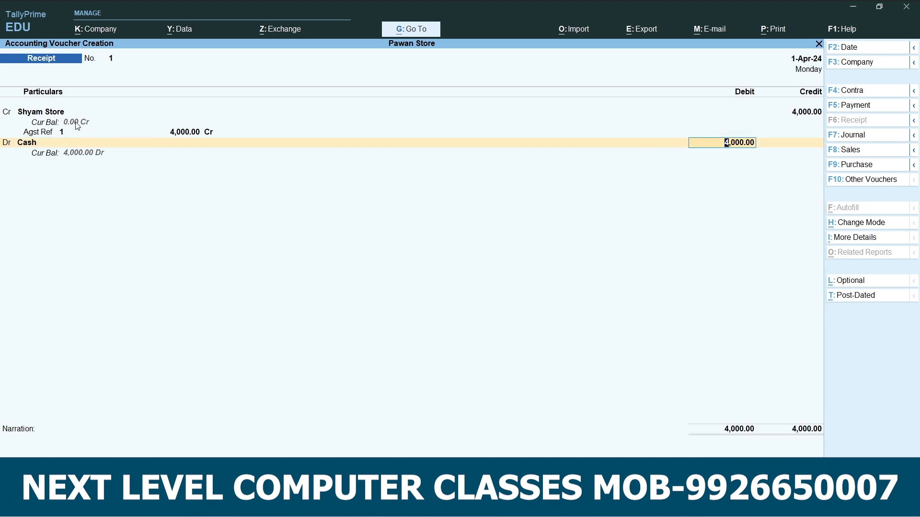
key(Return)
key(Return)
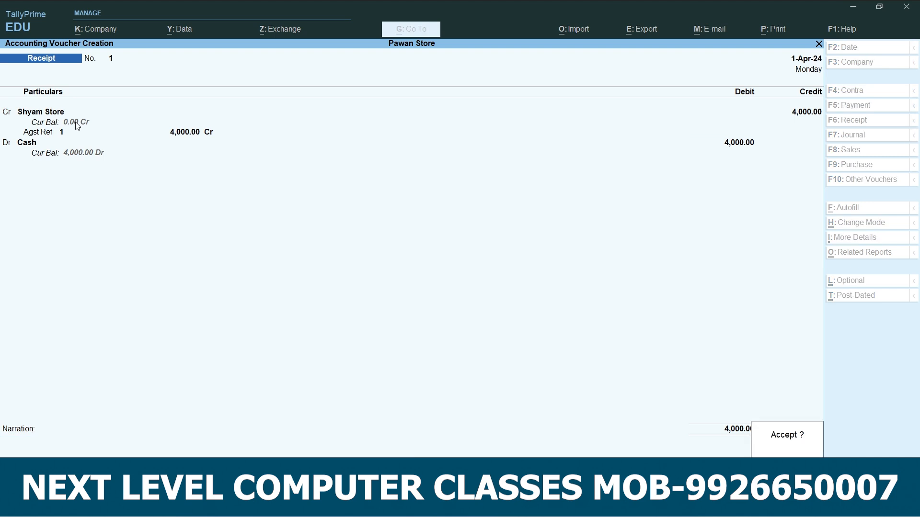
key(Return)
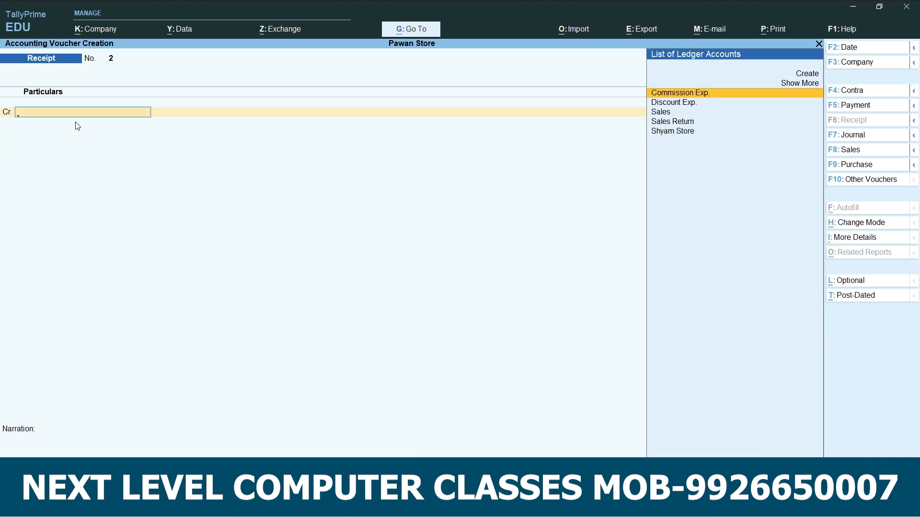
Leave voucher creation and go to the Account Books reports.
key(Escape)
key(Return)
key(Down)
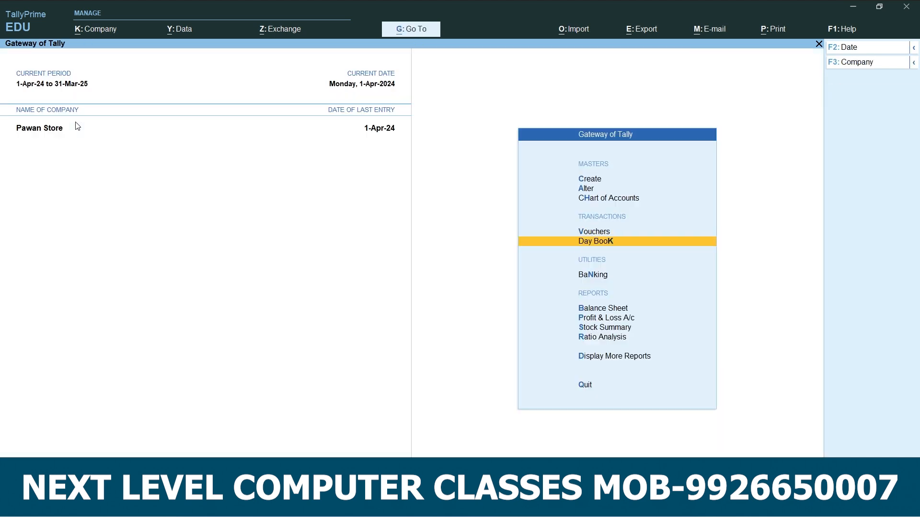
key(Down)
key(Down)
key(Down)
key(Down)
key(Down)
key(Down)
key(Return)
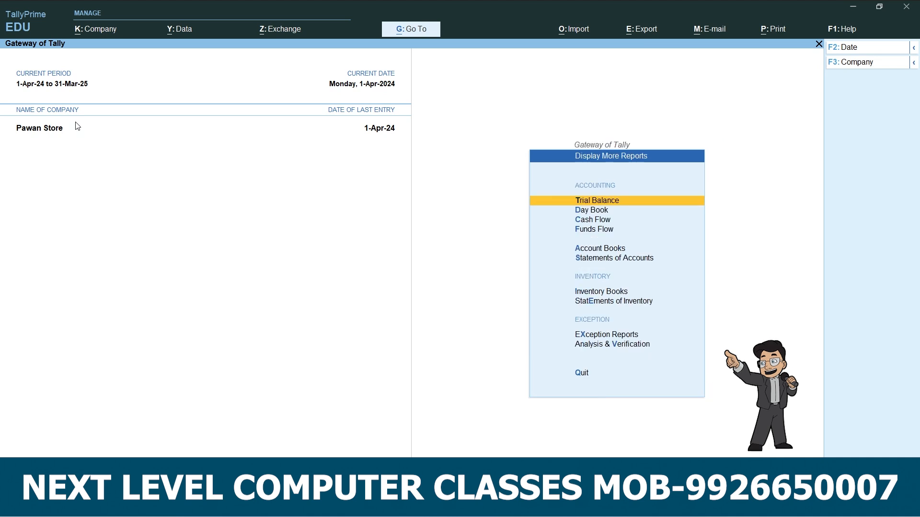
key(Down)
Open the ledger vouchers report for Shyam Store.
key(Down)
key(Down)
key(Down)
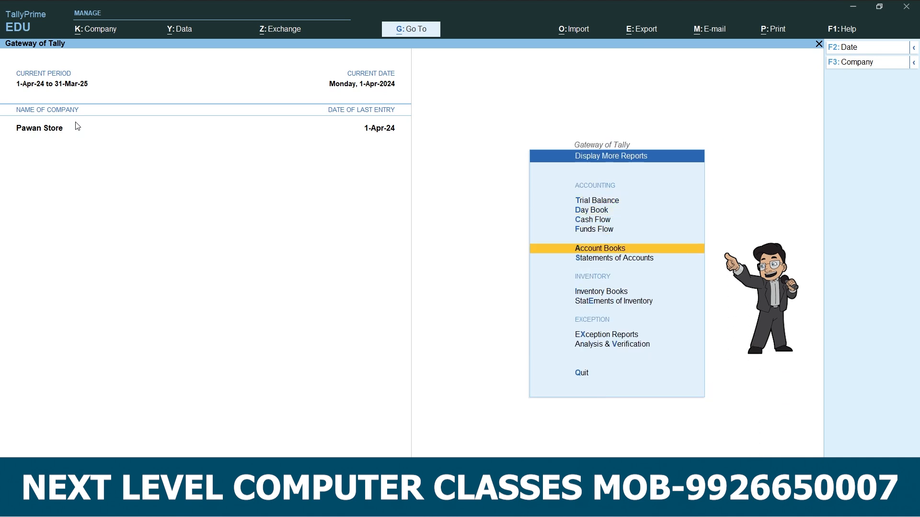
key(Return)
key(Down)
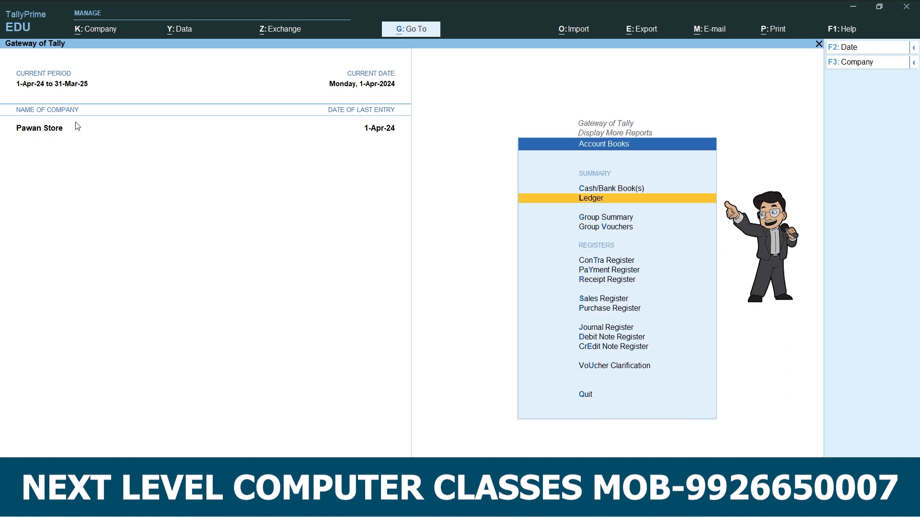
key(Return)
key(Down)
key(Down)
key(Down)
key(Down)
key(Down)
key(Down)
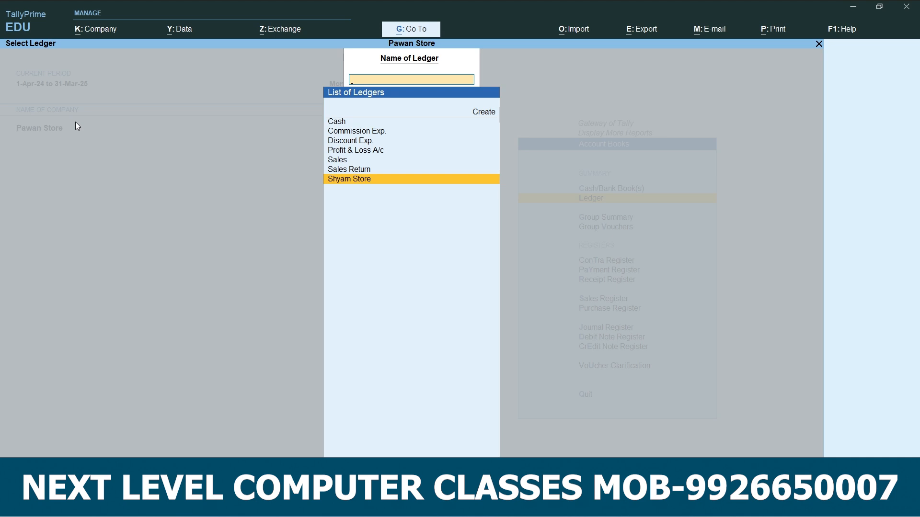
key(Return)
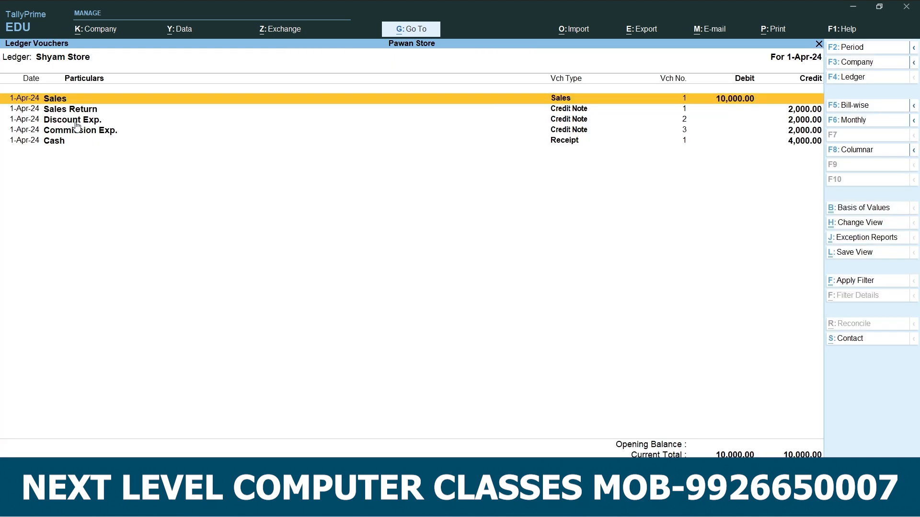
Review the sales return, discount, commission and cash entries in the Shyam Store ledger, and return to the Gateway of Tally.
click(737, 109)
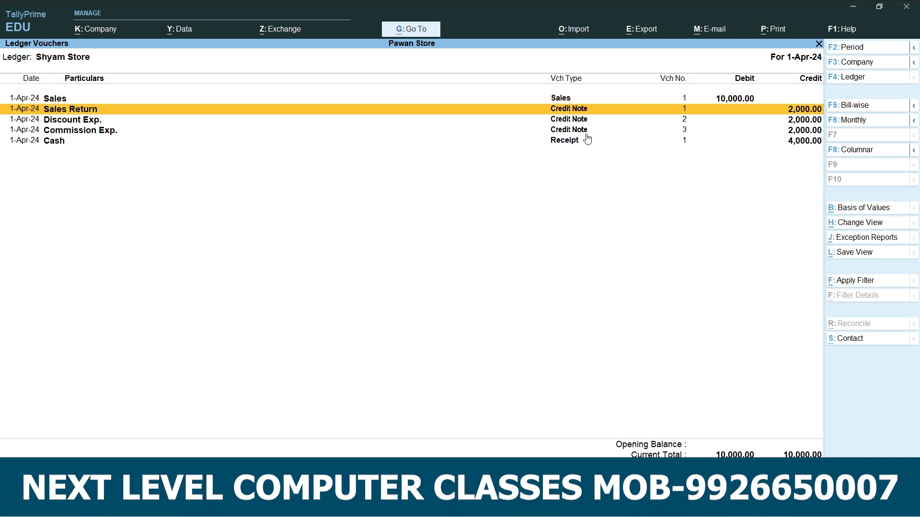
click(67, 119)
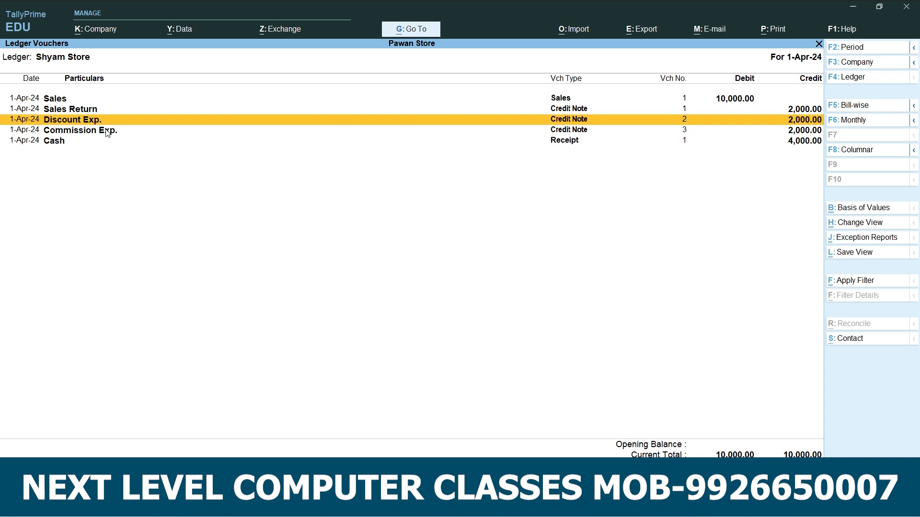
click(106, 130)
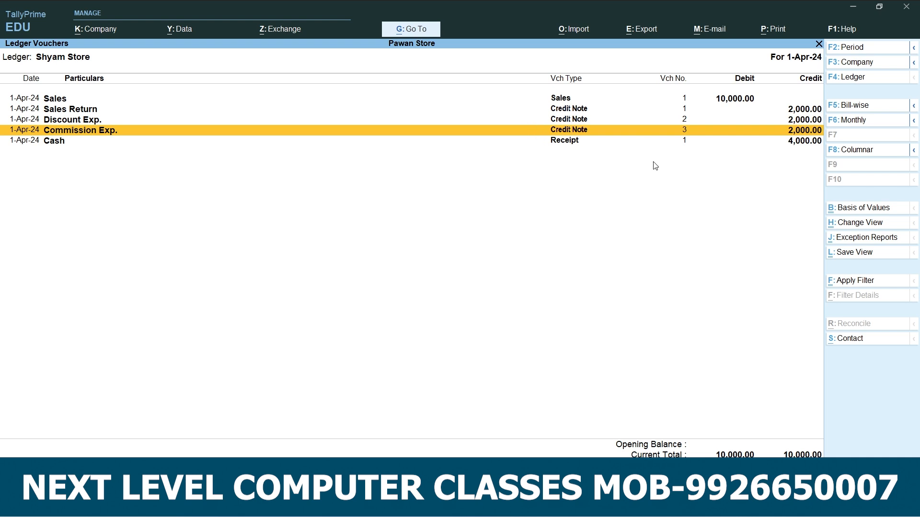
click(790, 142)
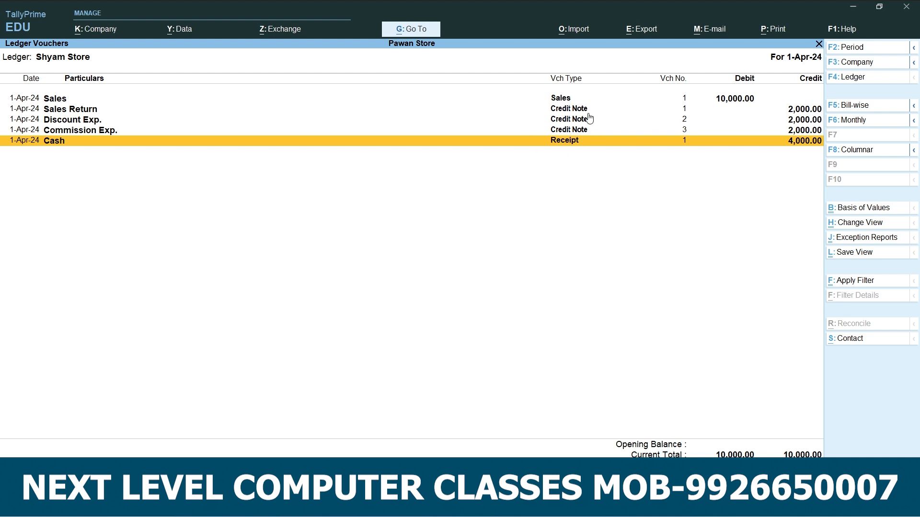
key(Escape)
key(Escape)
key(Escape)
key(Escape)
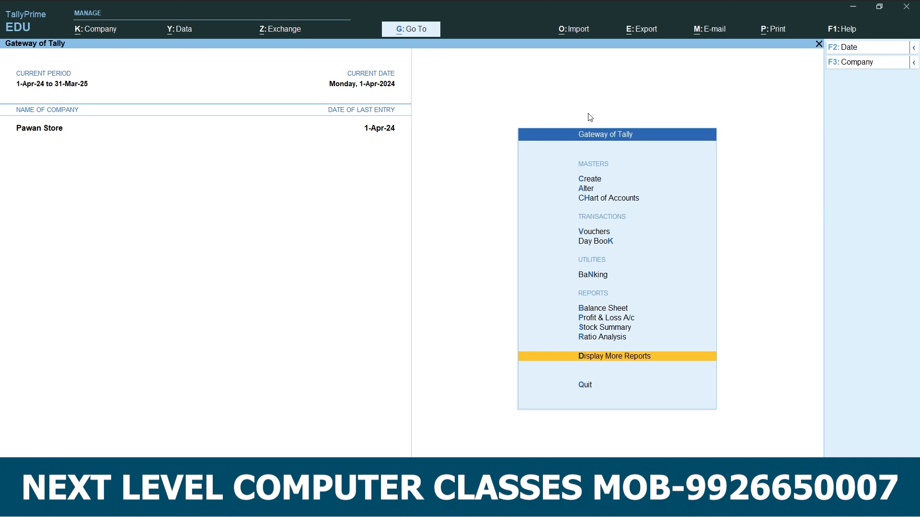
Start creating a new master from the Gateway of Tally.
key(c)
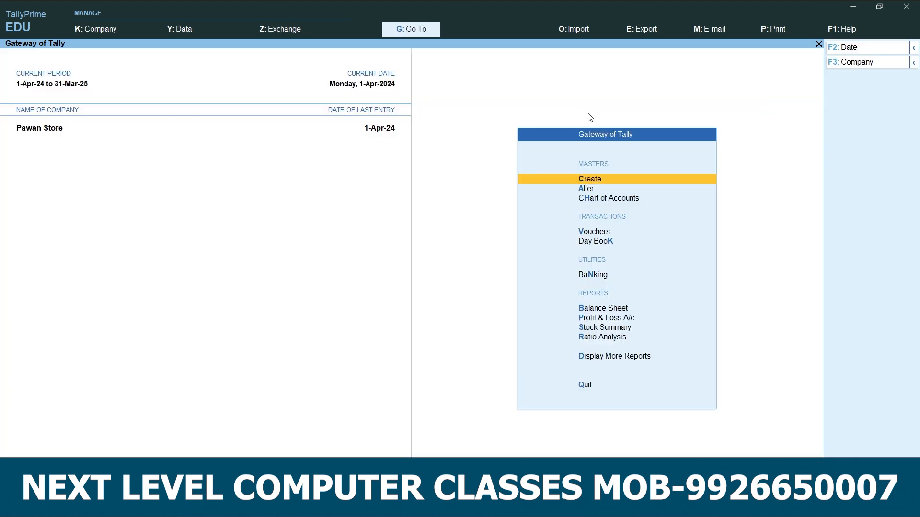